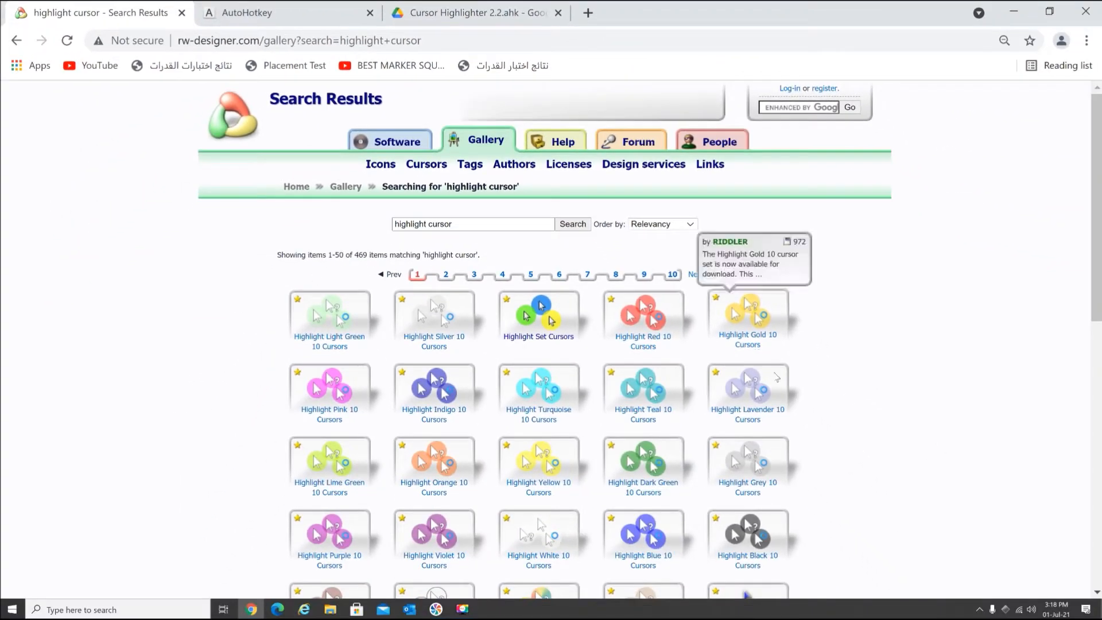
- Browse the highlight cursor search results and open the Highlight Set Cursors page
{"action": "scroll", "coordinate": [911, 333], "scroll_direction": "down", "scroll_amount": 3}
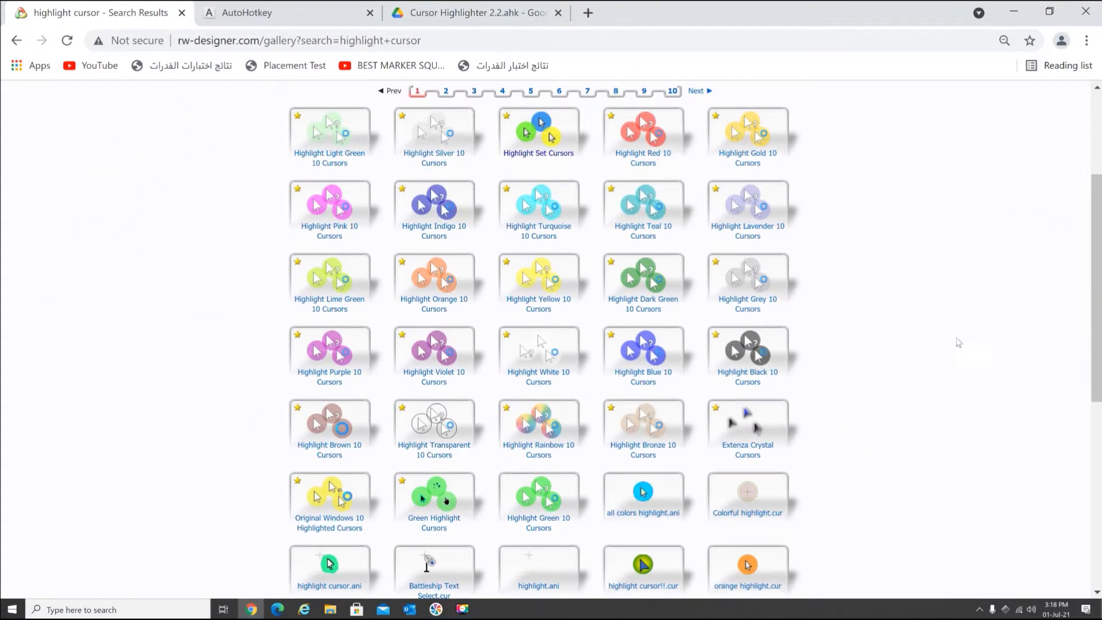
{"action": "scroll", "coordinate": [956, 344], "scroll_direction": "up", "scroll_amount": 3}
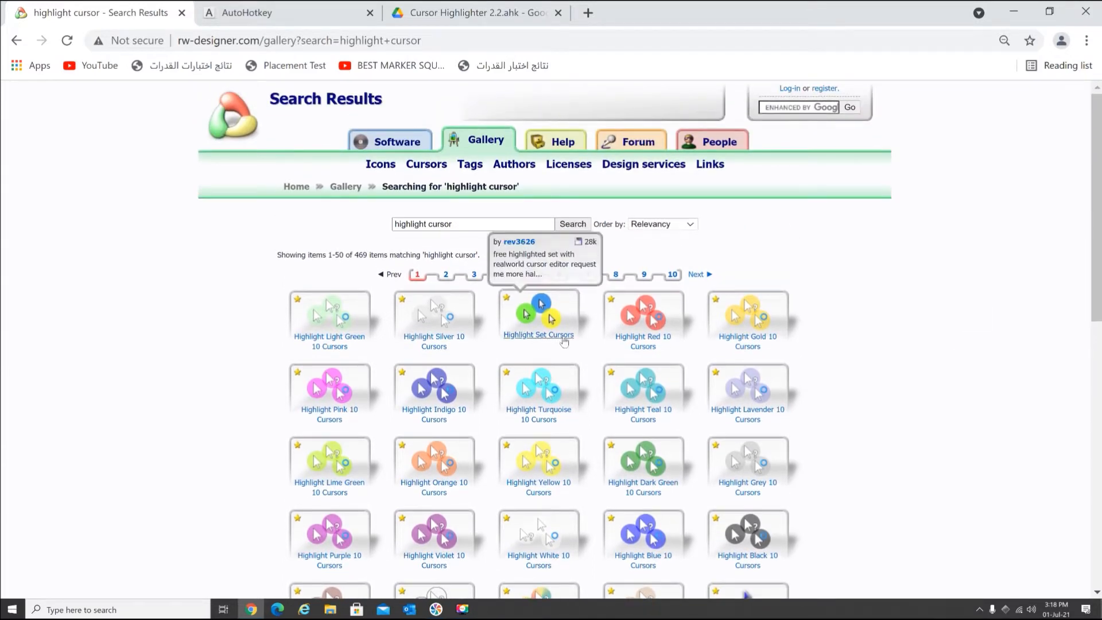
{"action": "left_click", "coordinate": [550, 339]}
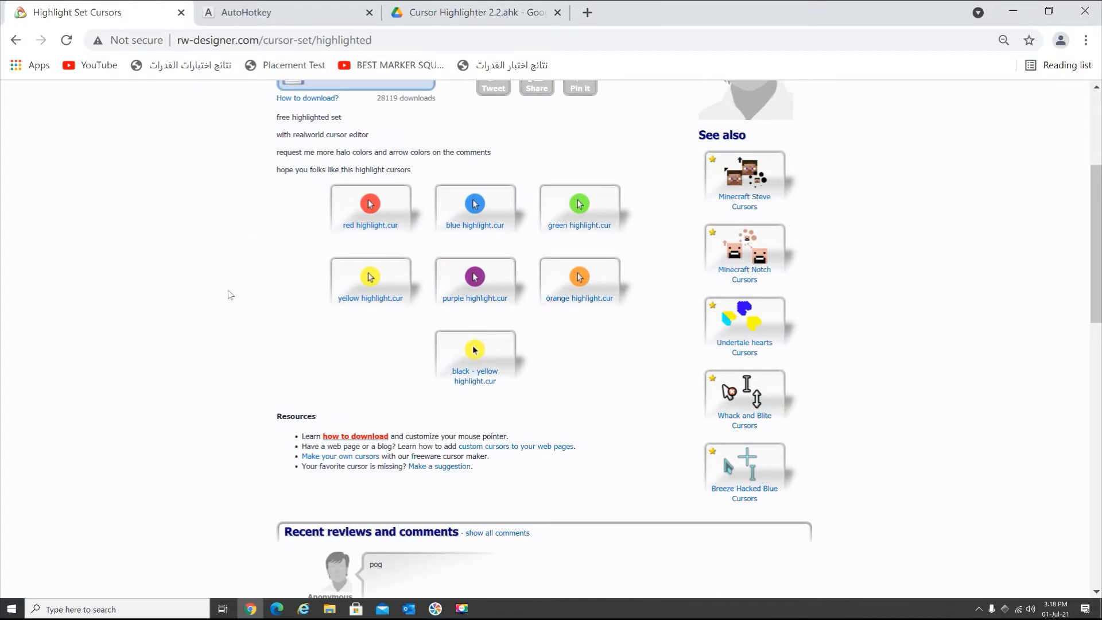
- Download the yellow highlight.cur cursor from the set and show the file in its Downloads folder
{"action": "scroll", "coordinate": [229, 294], "scroll_direction": "up", "scroll_amount": 2}
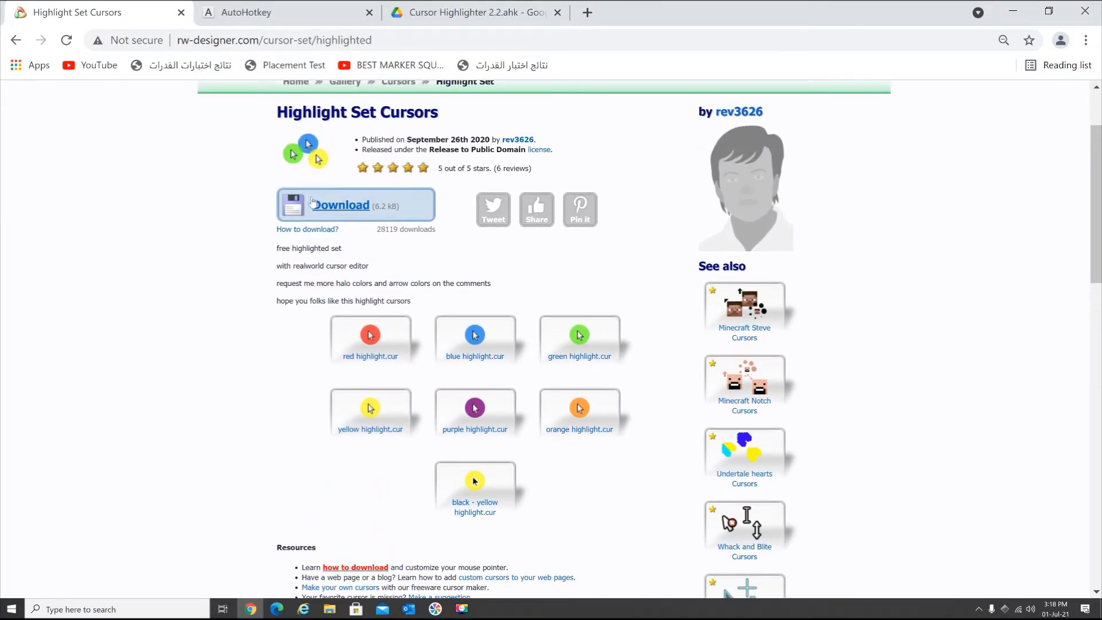
{"action": "scroll", "coordinate": [241, 265], "scroll_direction": "down", "scroll_amount": 2}
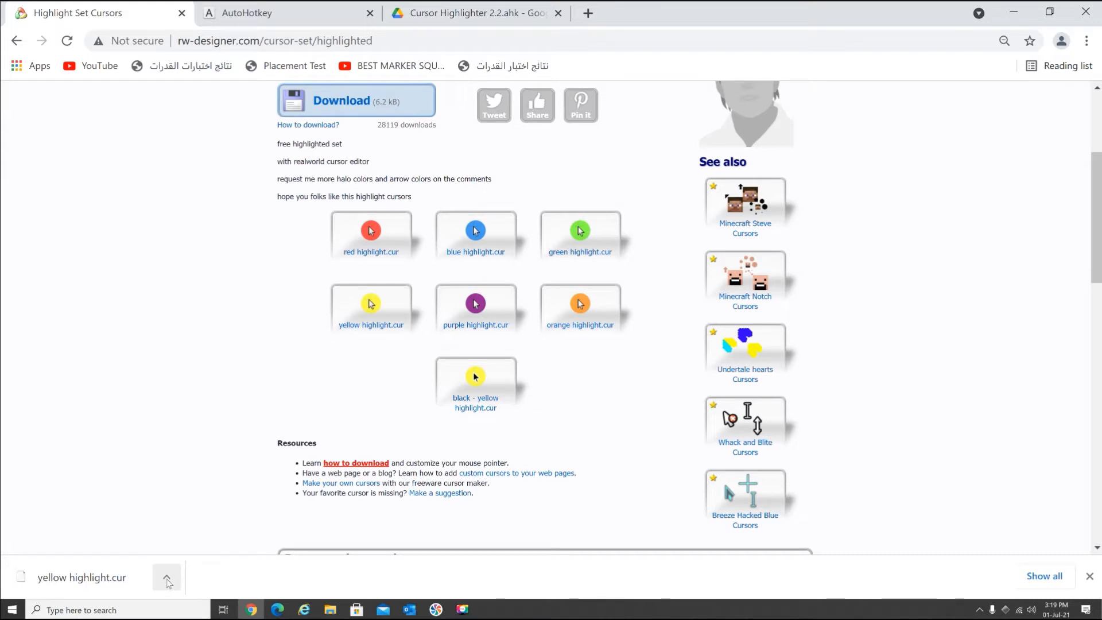
{"action": "left_click", "coordinate": [167, 581]}
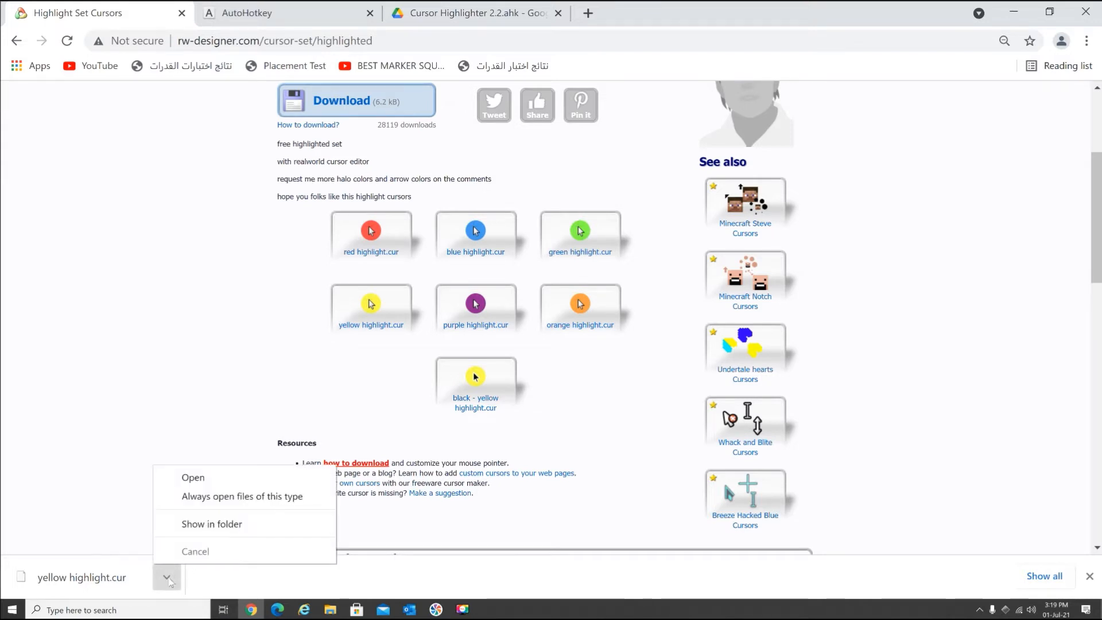
{"action": "left_click", "coordinate": [195, 525]}
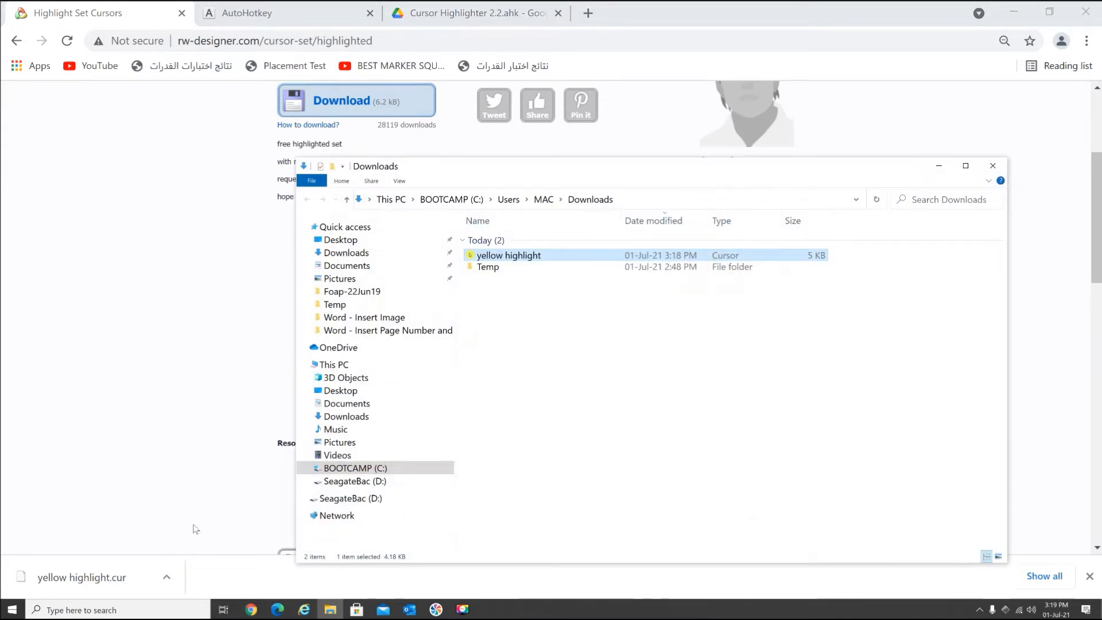
{"action": "left_click", "coordinate": [610, 386]}
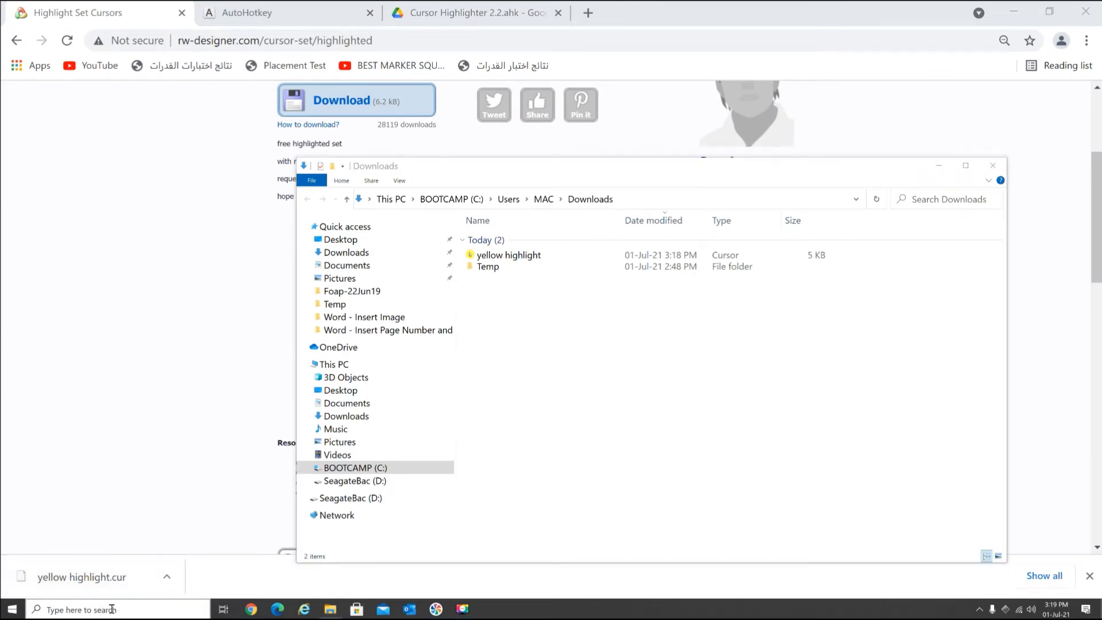
- Search Windows for "mouse" and open the Mouse settings
{"action": "left_click", "coordinate": [112, 609]}
{"action": "type", "text": "mouse"}
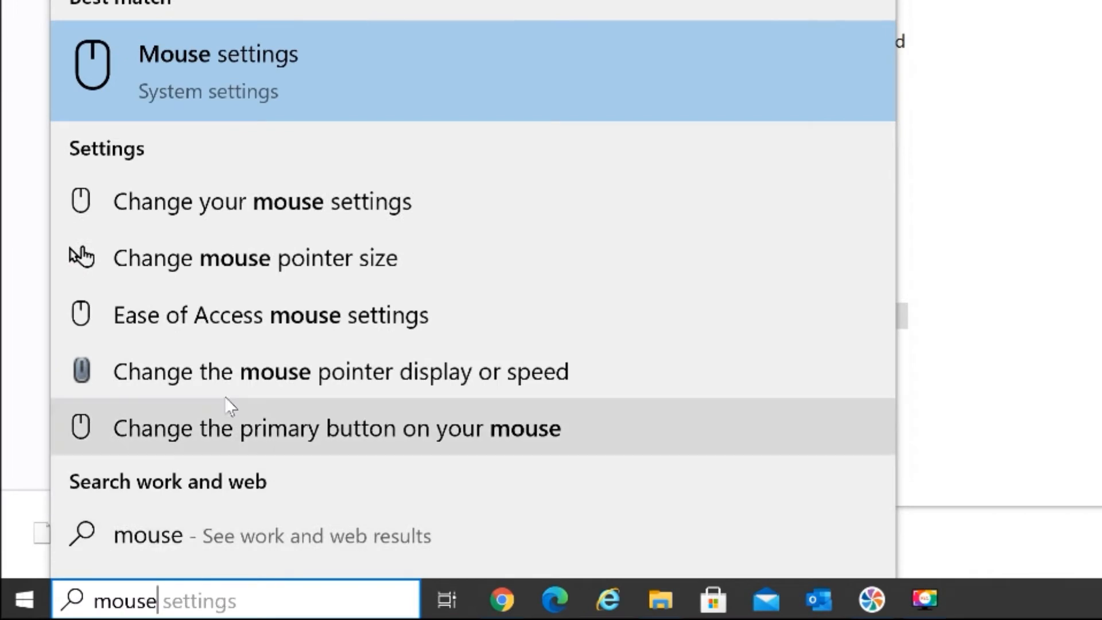
{"action": "left_click", "coordinate": [327, 67]}
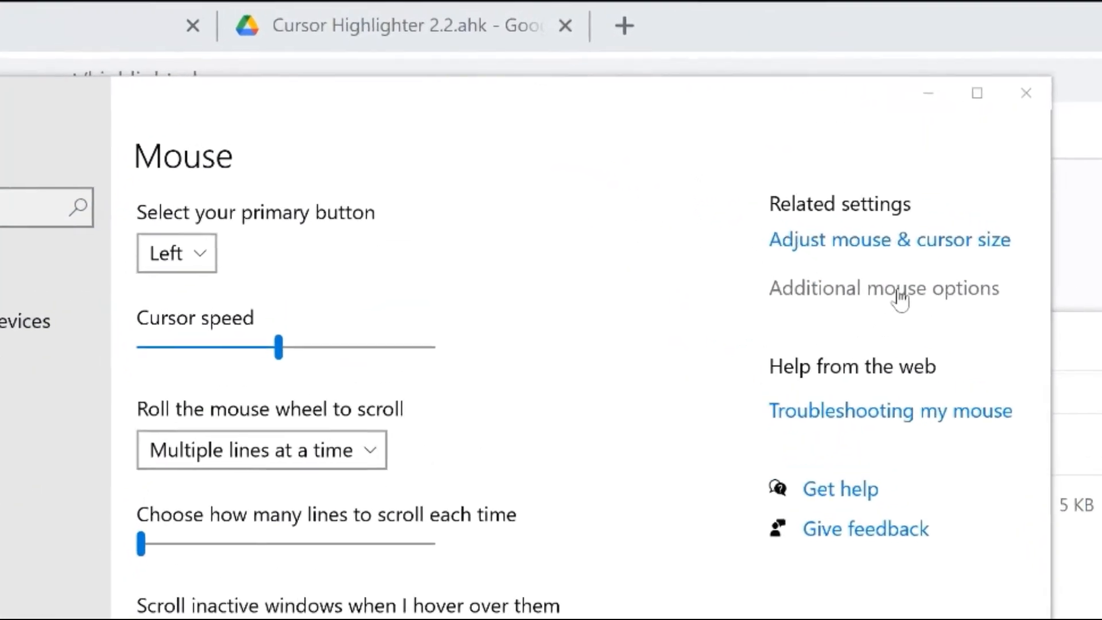
{"action": "left_click", "coordinate": [900, 289]}
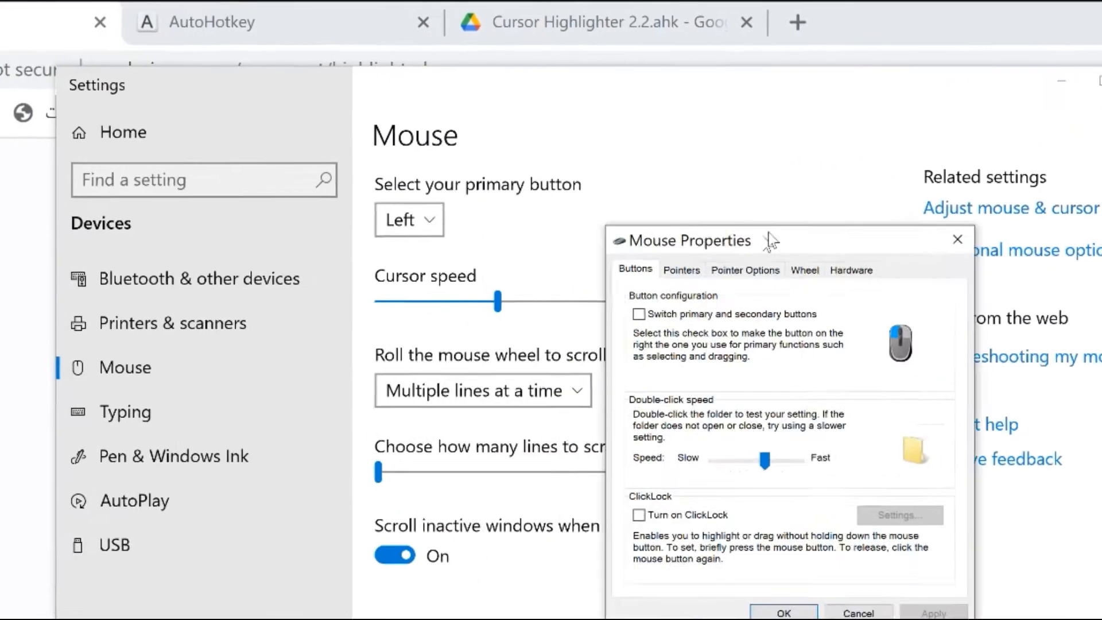
{"action": "left_click_drag", "start_coordinate": [768, 234], "coordinate": [778, 208]}
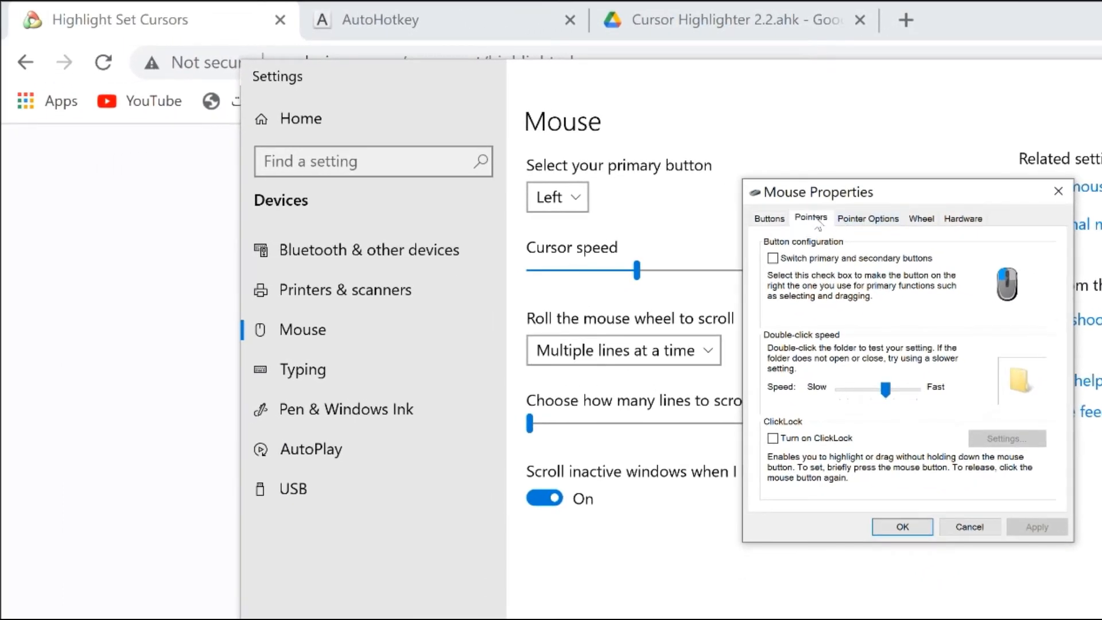
{"action": "left_click", "coordinate": [814, 221]}
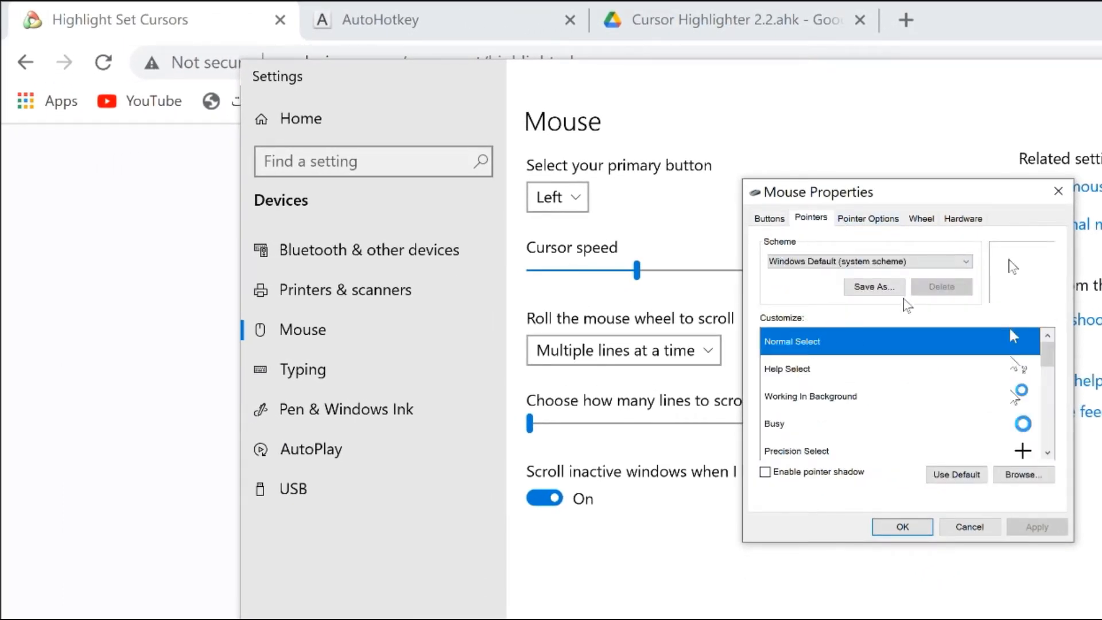
{"action": "left_click", "coordinate": [966, 263]}
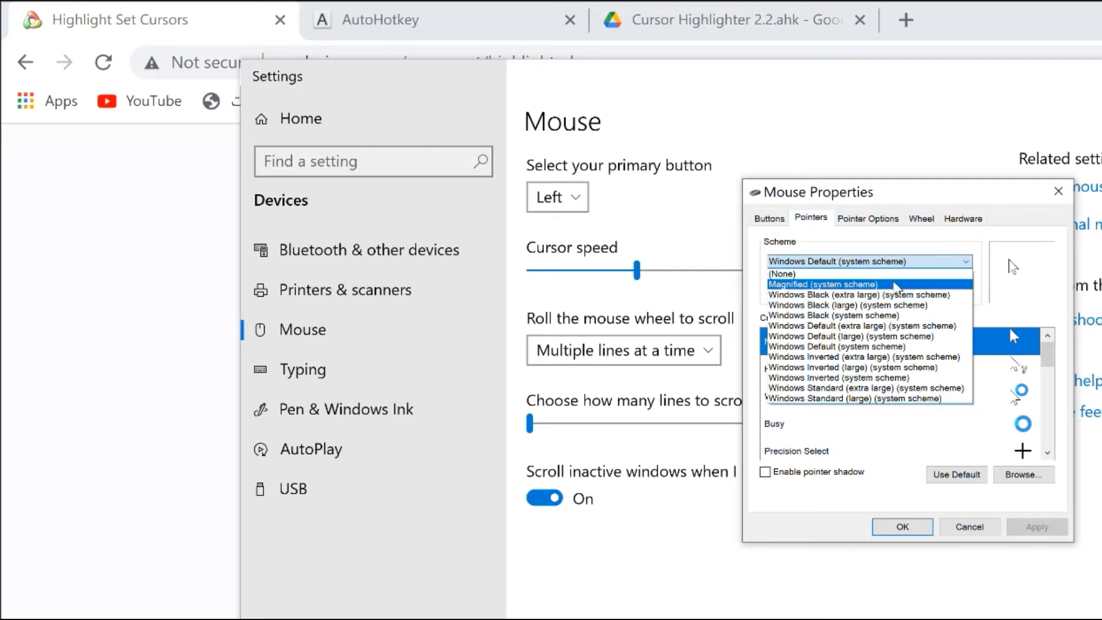
{"action": "left_click", "coordinate": [894, 285]}
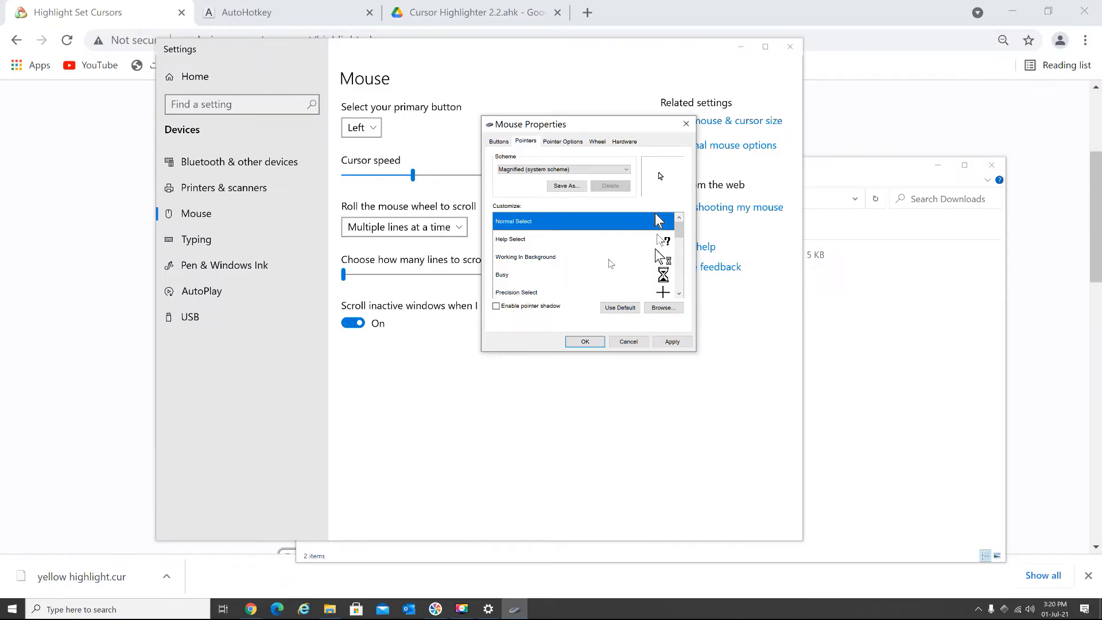
{"action": "left_click", "coordinate": [667, 308]}
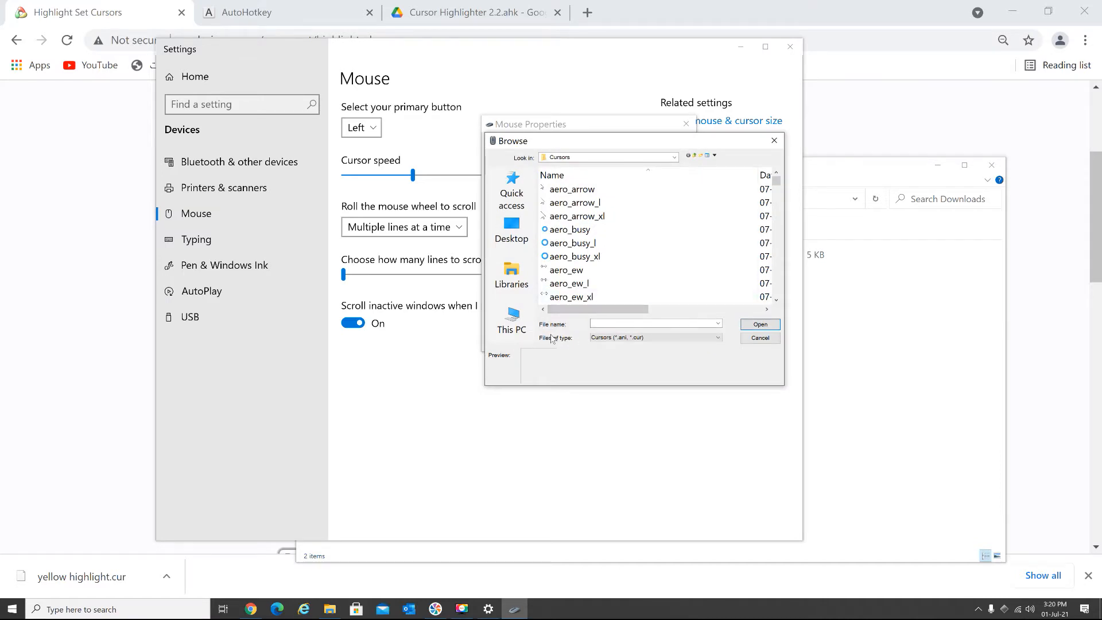
{"action": "left_click", "coordinate": [512, 284]}
{"action": "left_click", "coordinate": [511, 321]}
{"action": "scroll", "coordinate": [650, 279], "scroll_direction": "up", "scroll_amount": 1}
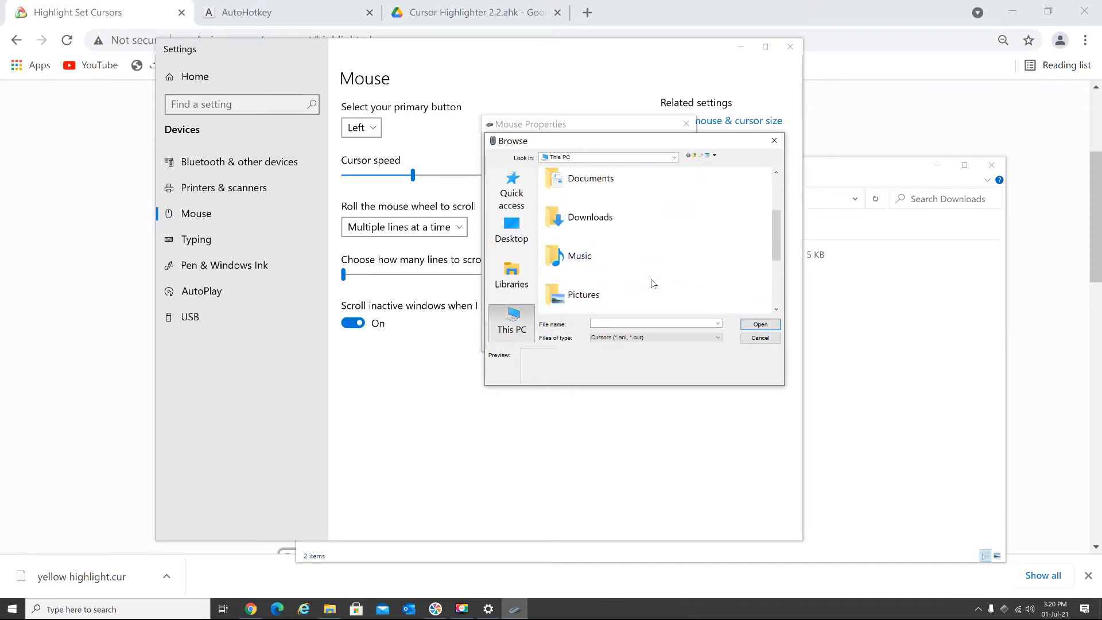
{"action": "double_click", "coordinate": [578, 227]}
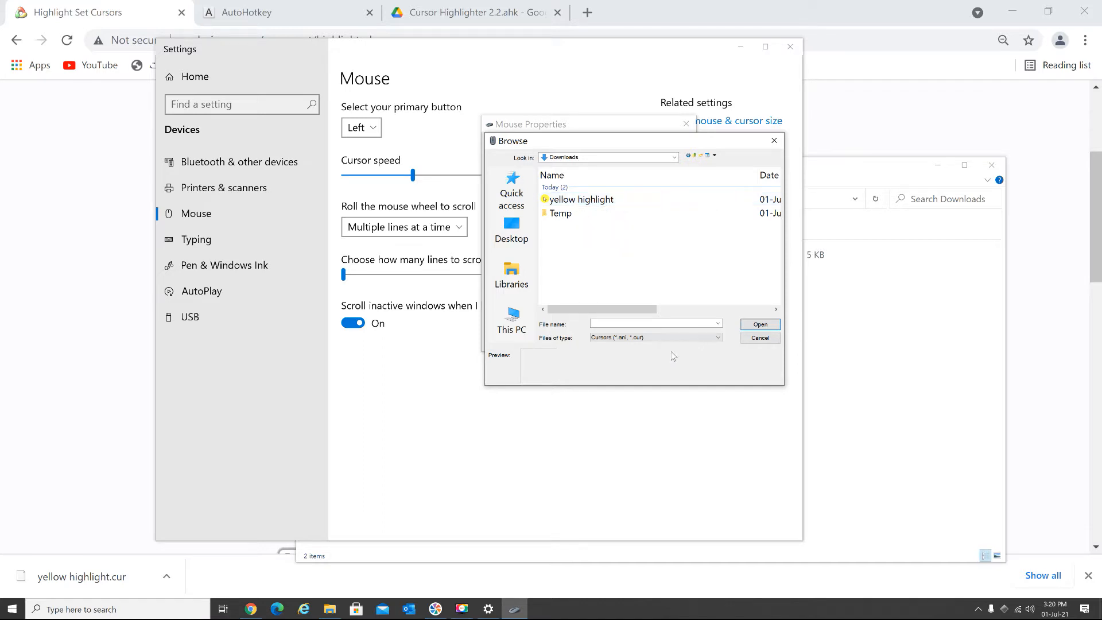
{"action": "left_click", "coordinate": [755, 339]}
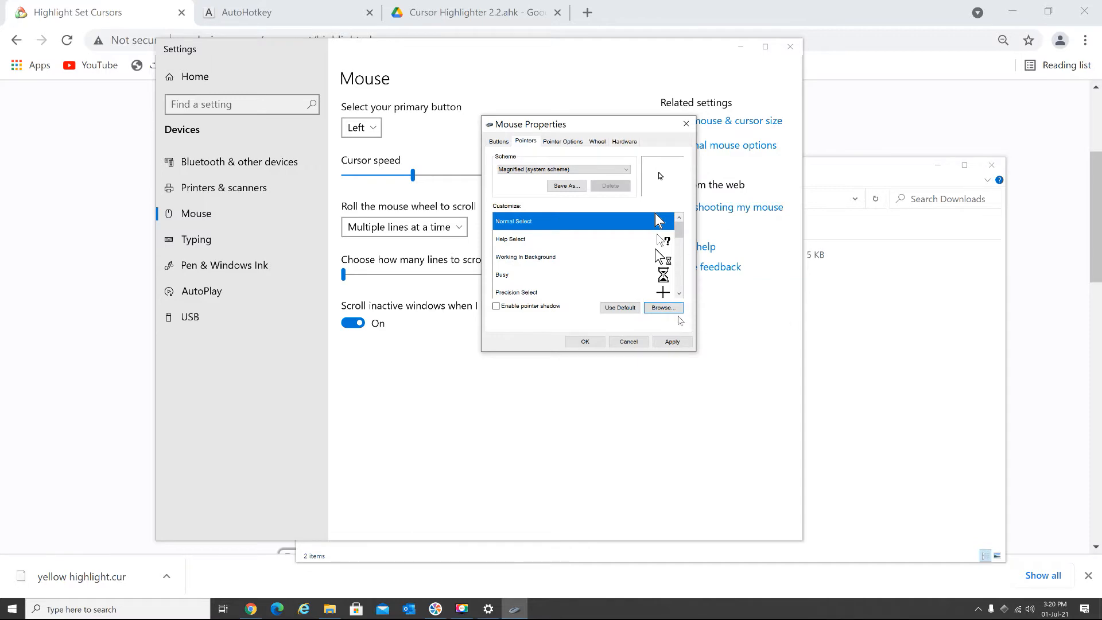
{"action": "left_click", "coordinate": [627, 343]}
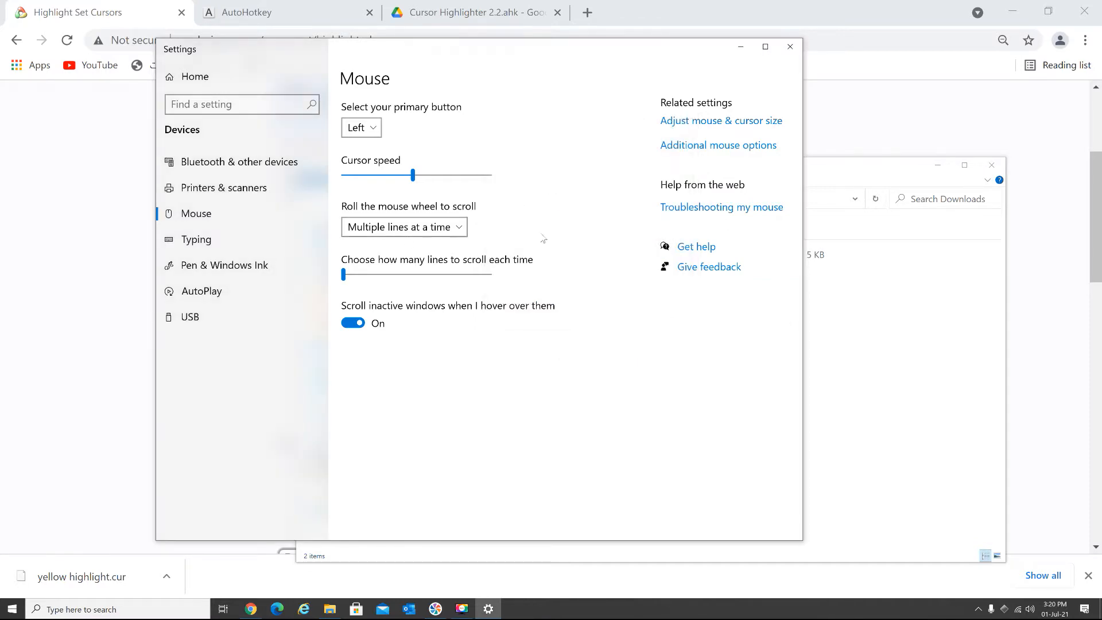
- Minimize the Settings and browser windows and copy the yellow highlight cursor file from the Downloads folder
{"action": "left_click", "coordinate": [739, 47]}
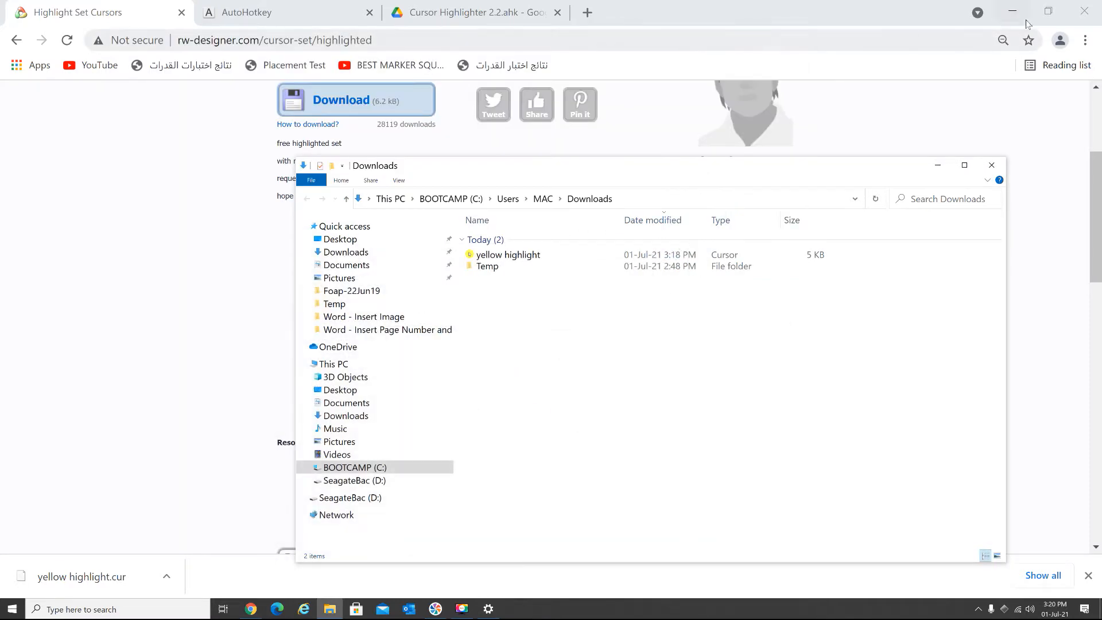
{"action": "left_click", "coordinate": [1015, 15]}
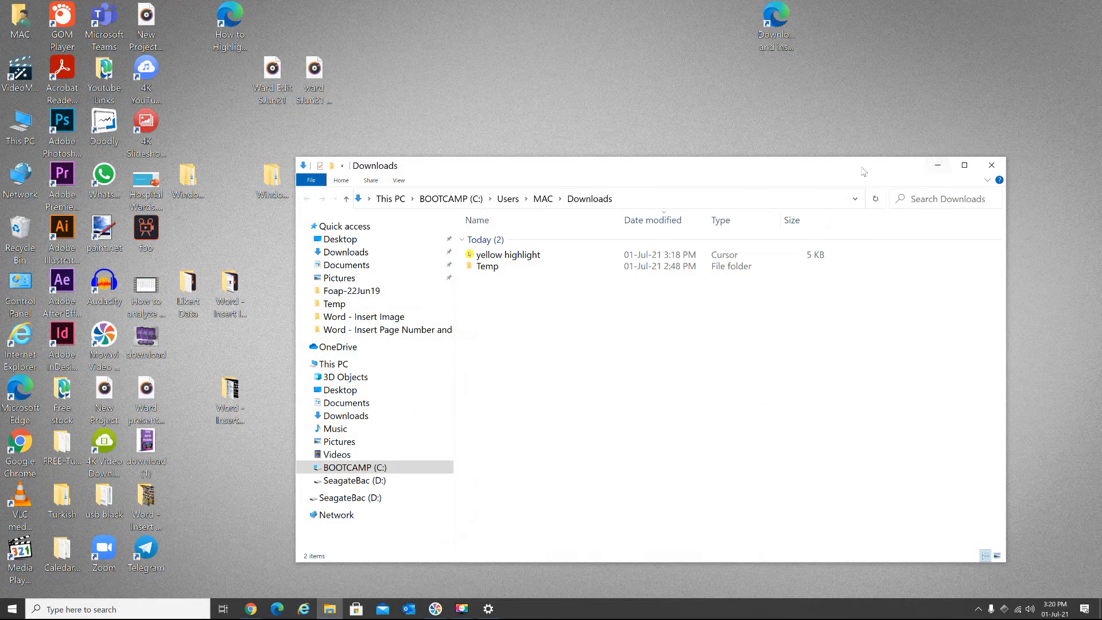
{"action": "left_click_drag", "start_coordinate": [697, 163], "coordinate": [667, 90]}
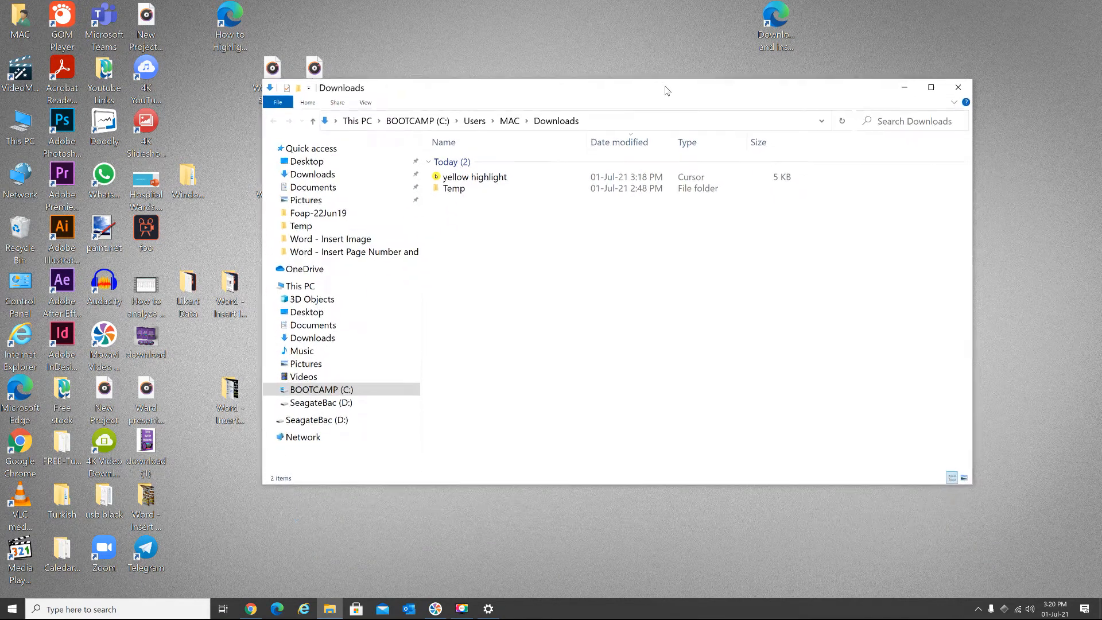
{"action": "left_click", "coordinate": [481, 181]}
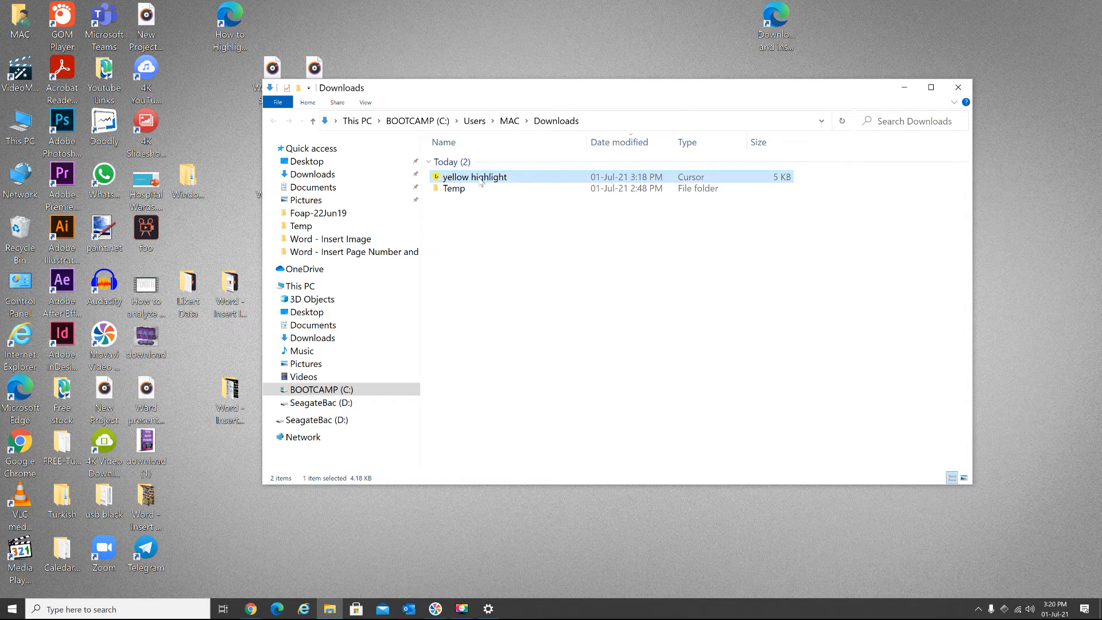
{"action": "right_click", "coordinate": [481, 181]}
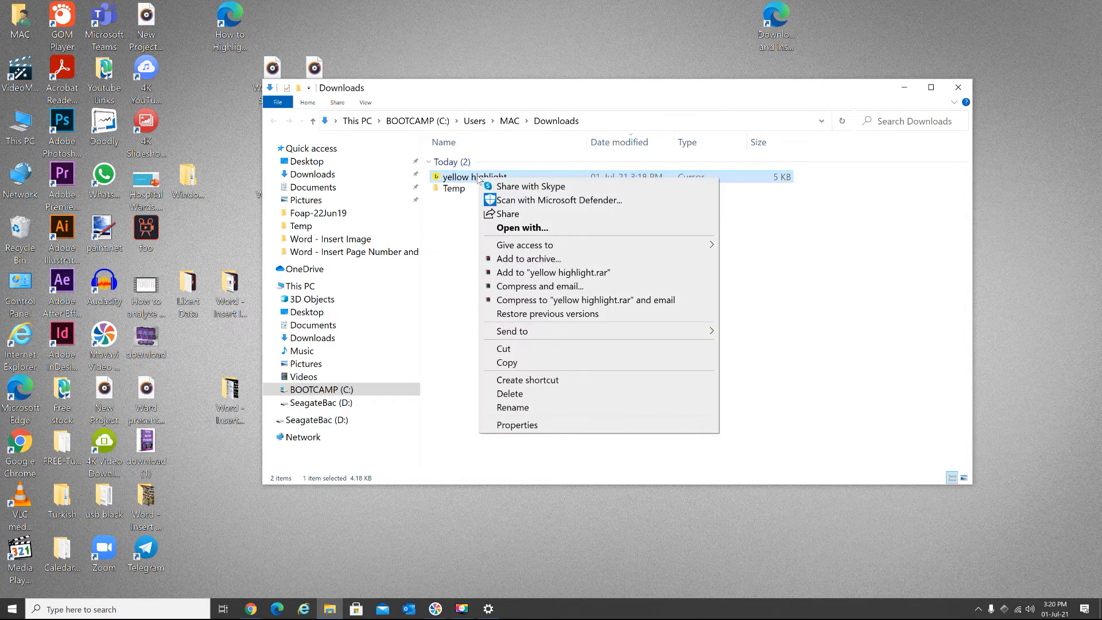
{"action": "left_click", "coordinate": [511, 364]}
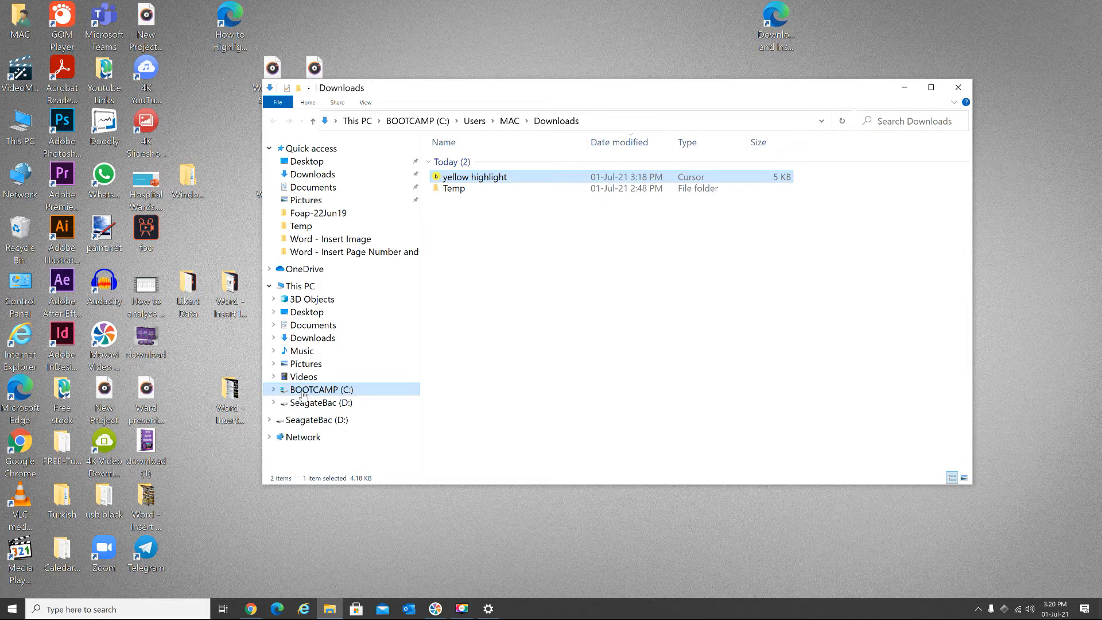
- Paste the copied cursor file into the Windows\Cursors folder on the C: drive, granting administrator permission
{"action": "double_click", "coordinate": [20, 125]}
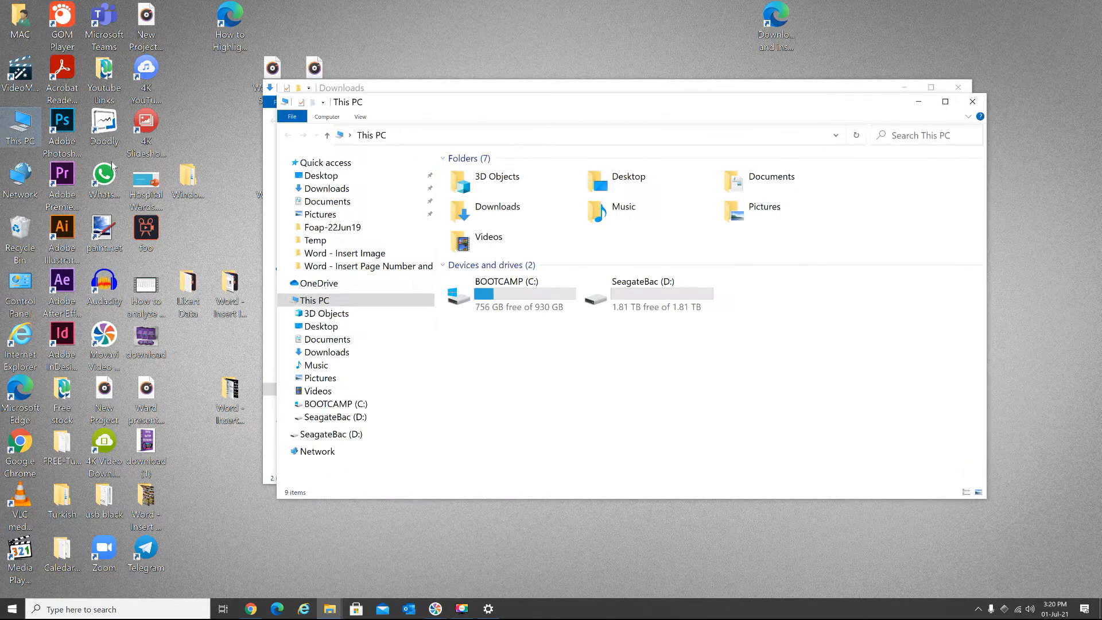
{"action": "double_click", "coordinate": [494, 293]}
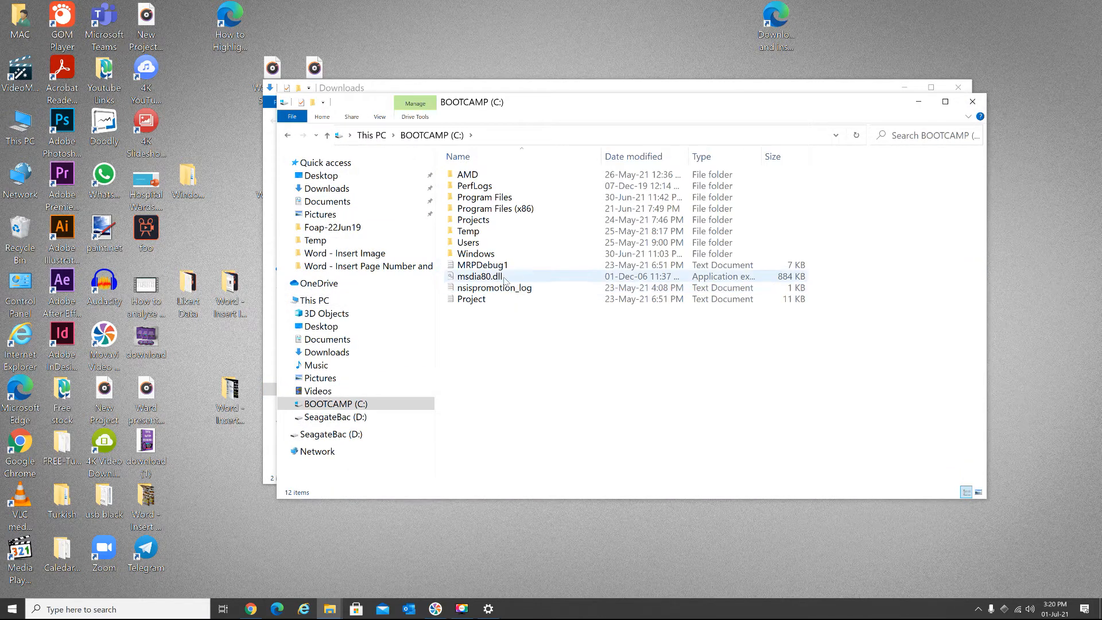
{"action": "double_click", "coordinate": [513, 256]}
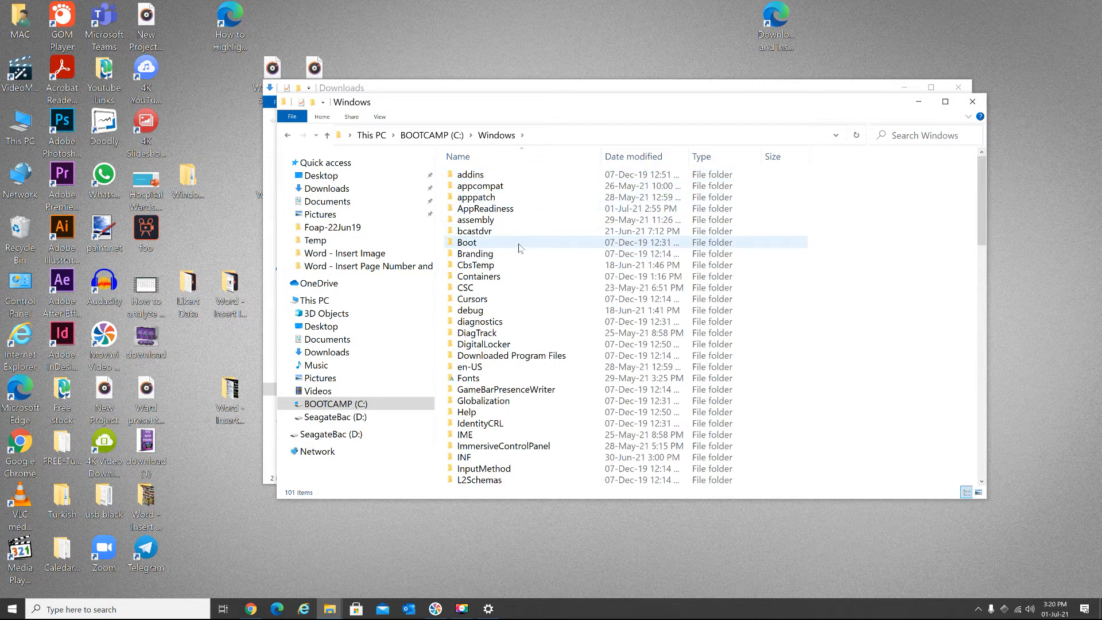
{"action": "double_click", "coordinate": [473, 299]}
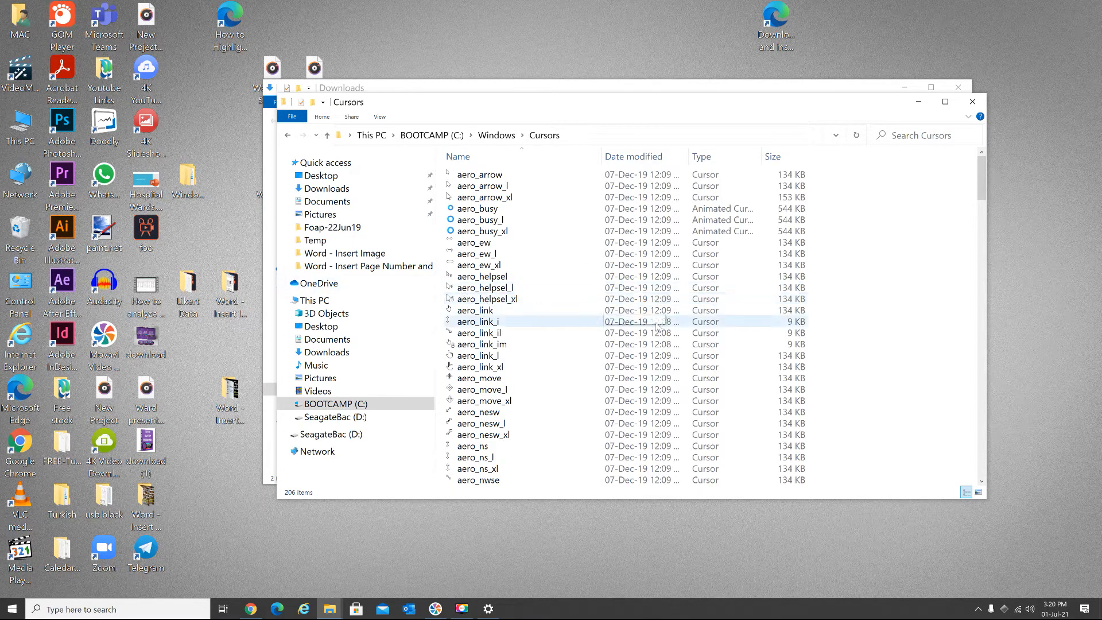
{"action": "right_click", "coordinate": [593, 315]}
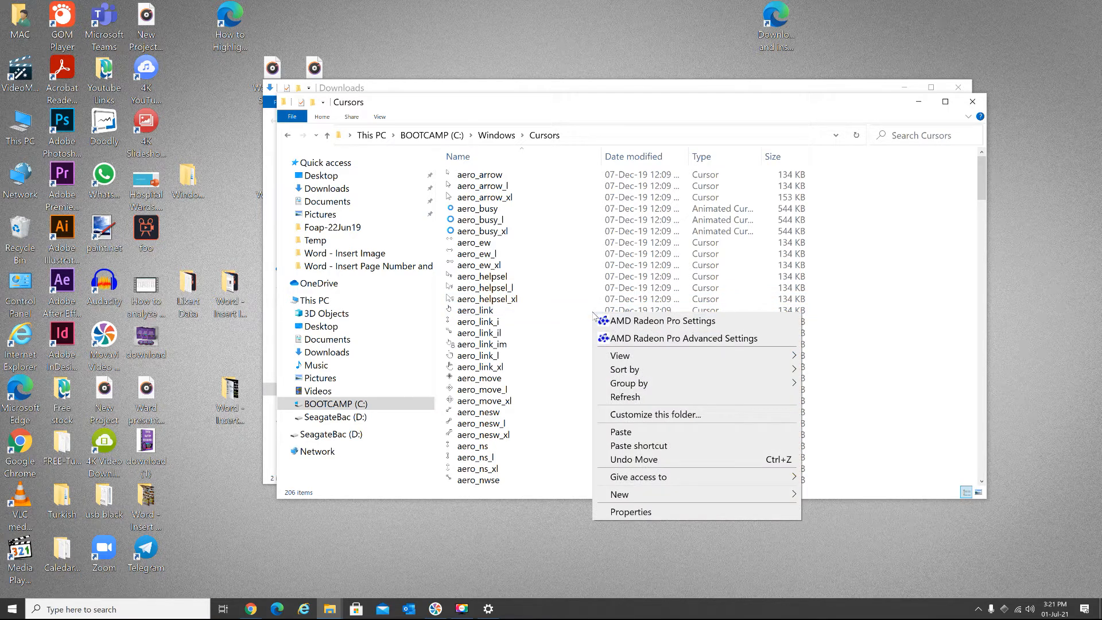
{"action": "left_click", "coordinate": [621, 432]}
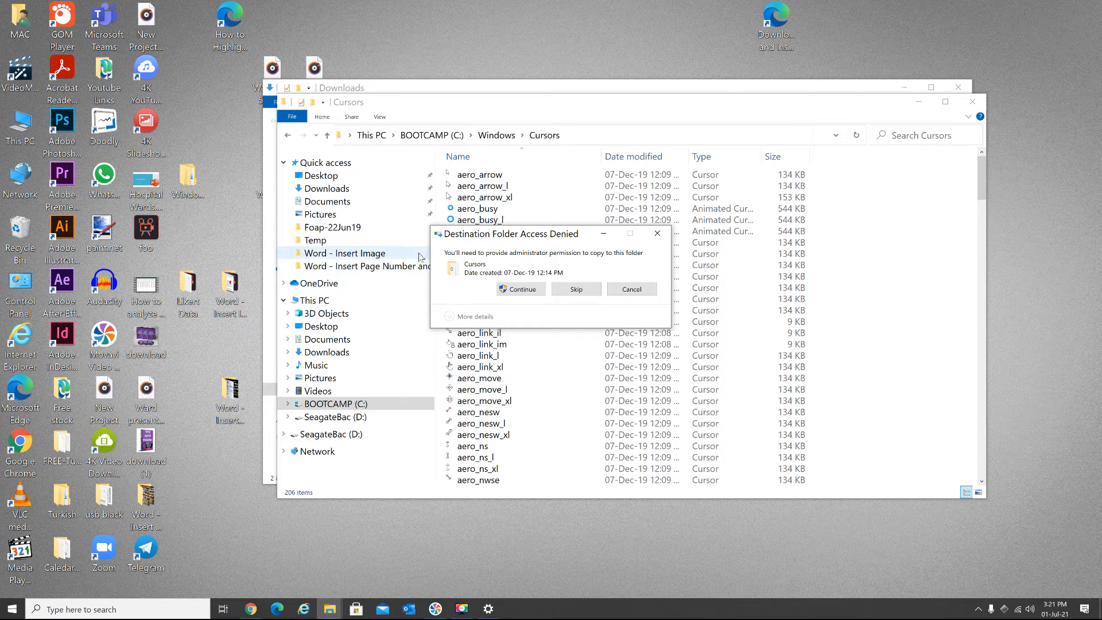
{"action": "left_click", "coordinate": [519, 290]}
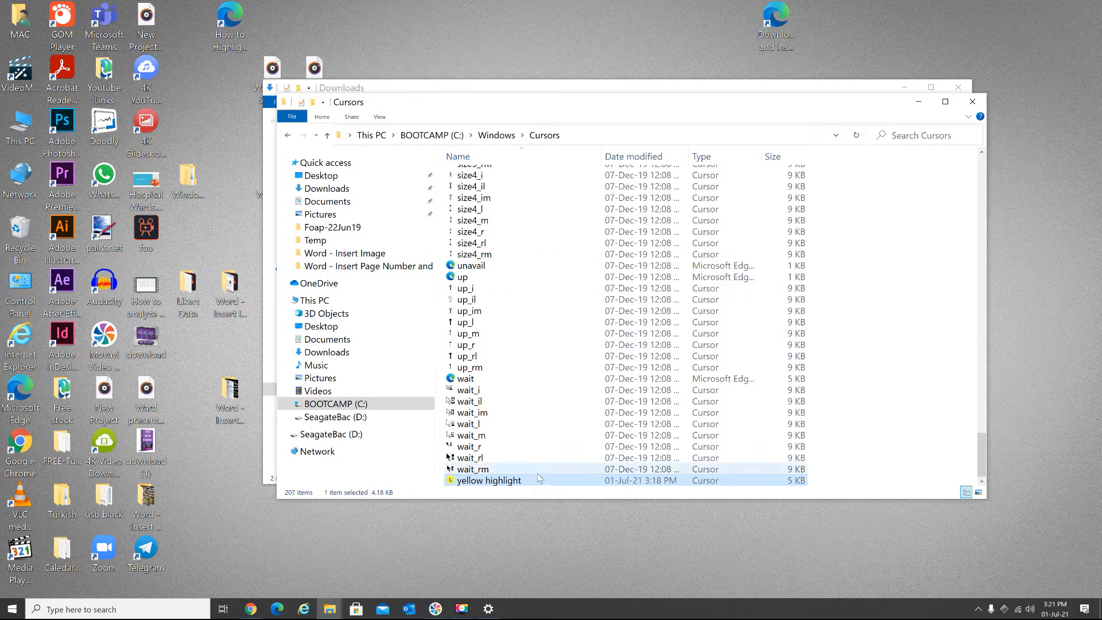
{"action": "mouse_move", "coordinate": [539, 478]}
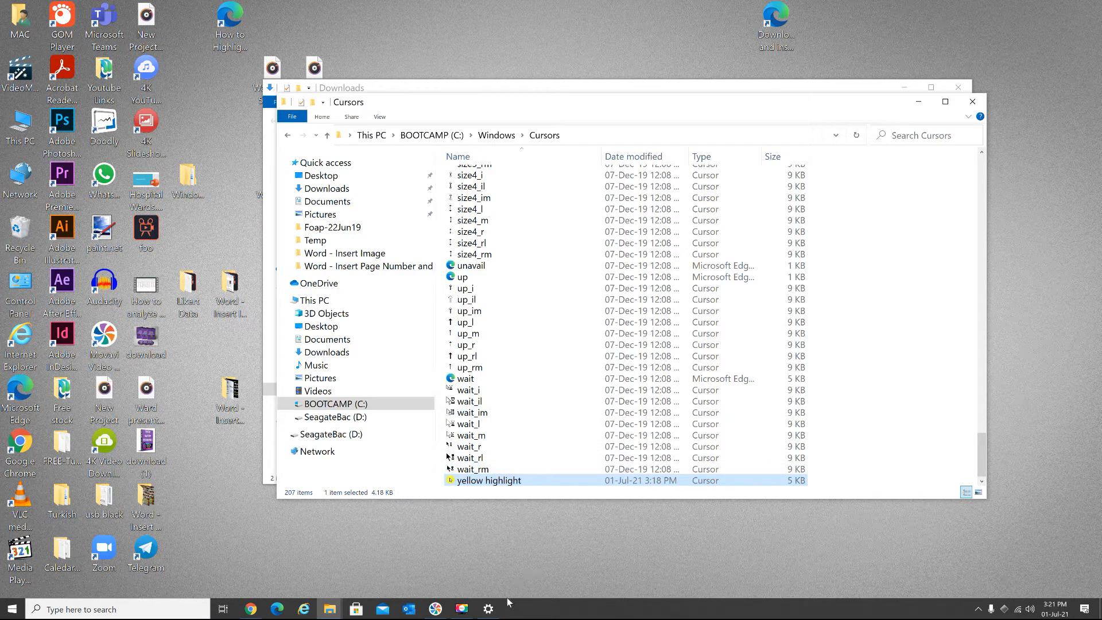
- Bring back the Mouse settings and open the pointer options in the additional Mouse Properties
{"action": "left_click", "coordinate": [489, 609]}
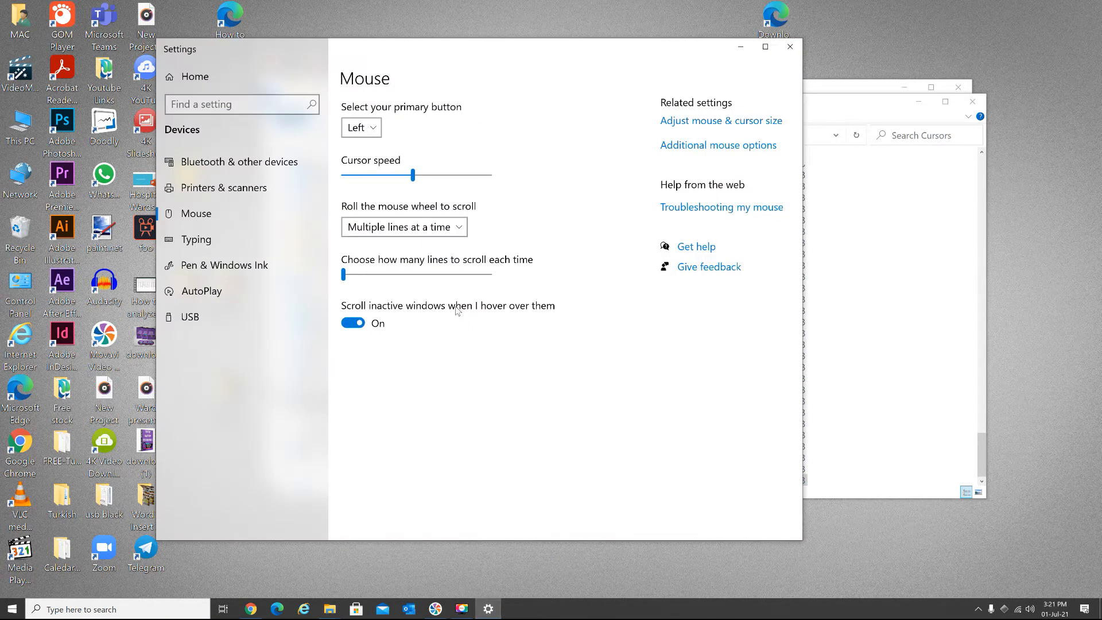
{"action": "left_click", "coordinate": [739, 147]}
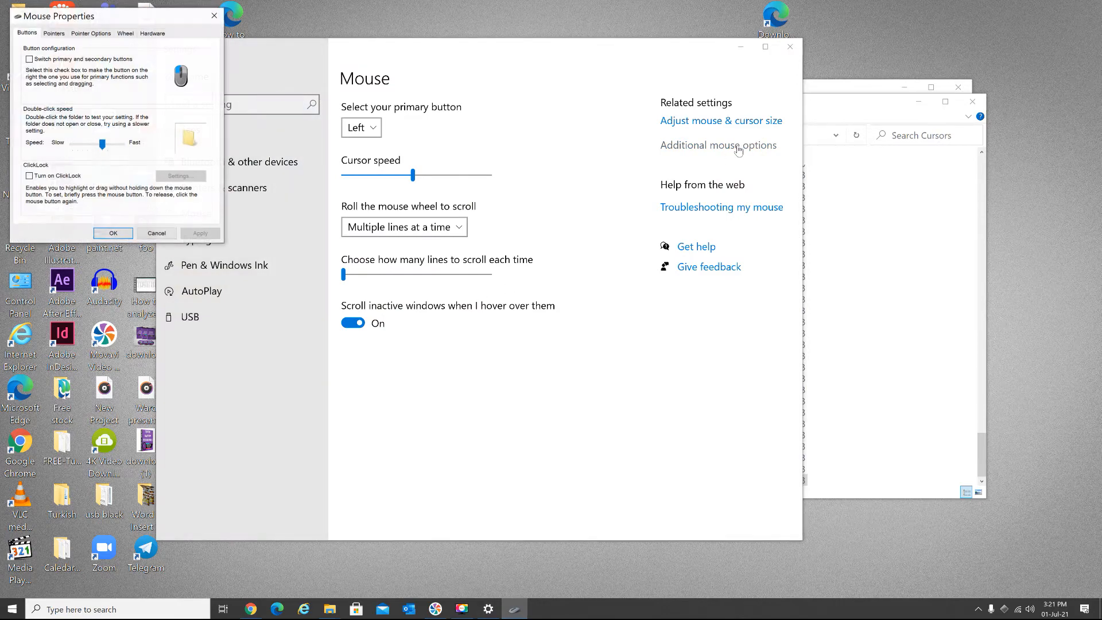
{"action": "left_click_drag", "start_coordinate": [69, 20], "coordinate": [411, 108]}
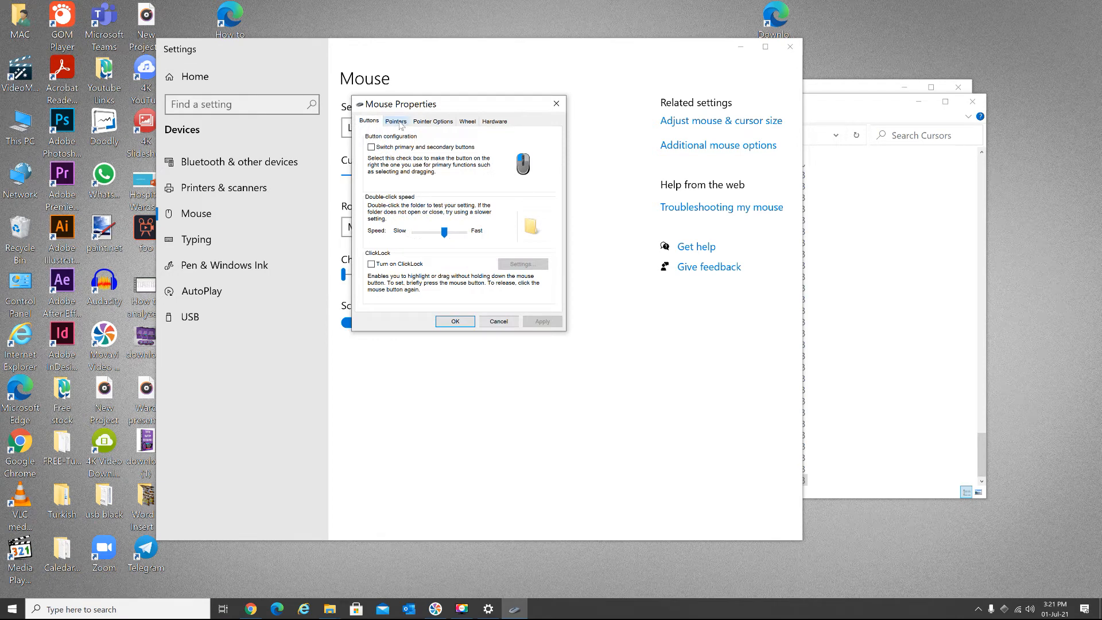
{"action": "left_click", "coordinate": [395, 122]}
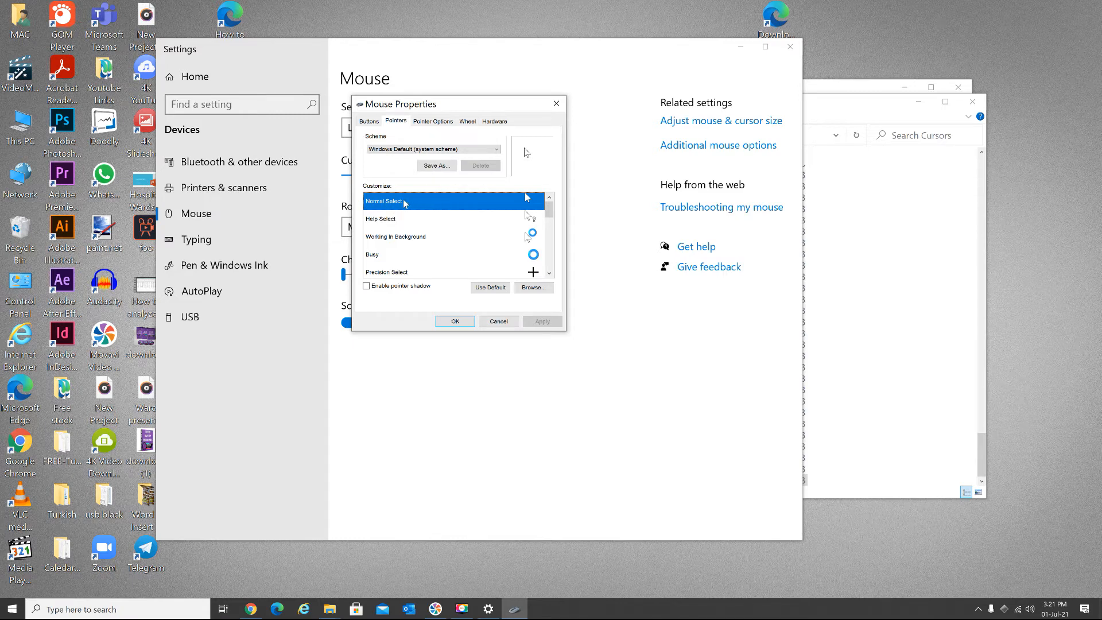
- Assign the yellow highlight cursor from the Cursors folder to the Normal Select pointer, apply it and close Mouse Properties
{"action": "left_click", "coordinate": [525, 285]}
{"action": "left_click", "coordinate": [445, 236]}
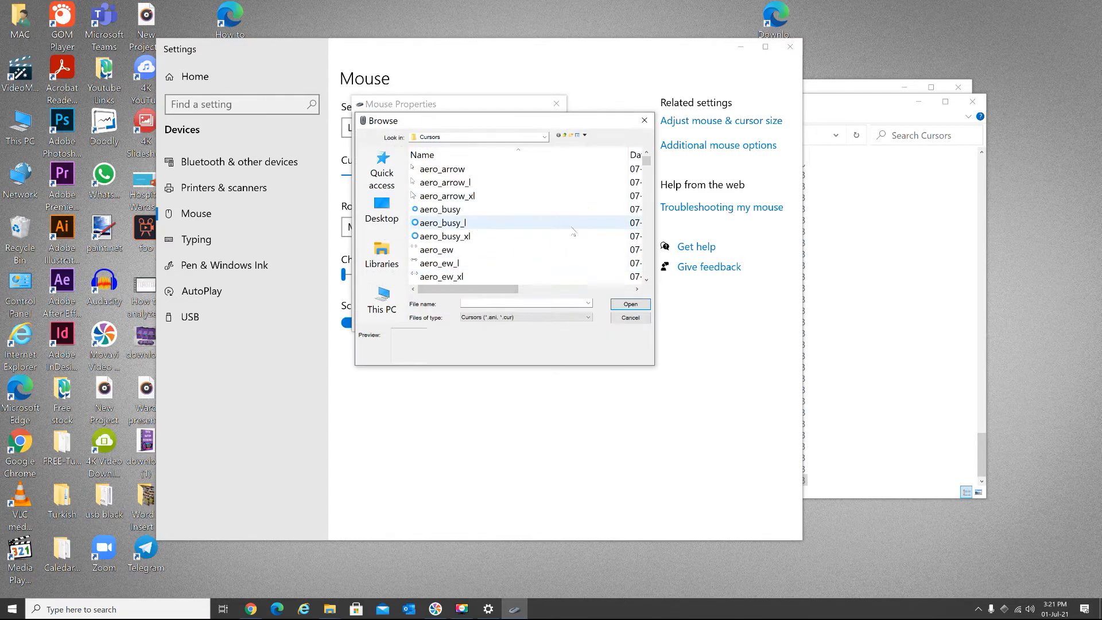
{"action": "scroll", "coordinate": [459, 241], "scroll_direction": "down", "scroll_amount": 3}
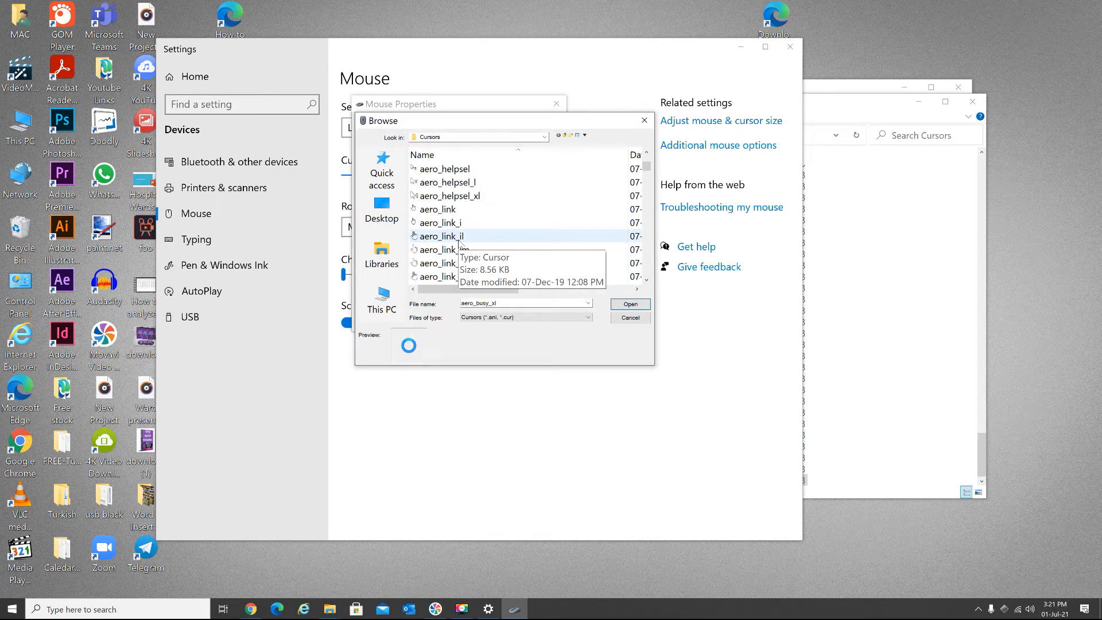
{"action": "key", "text": "y"}
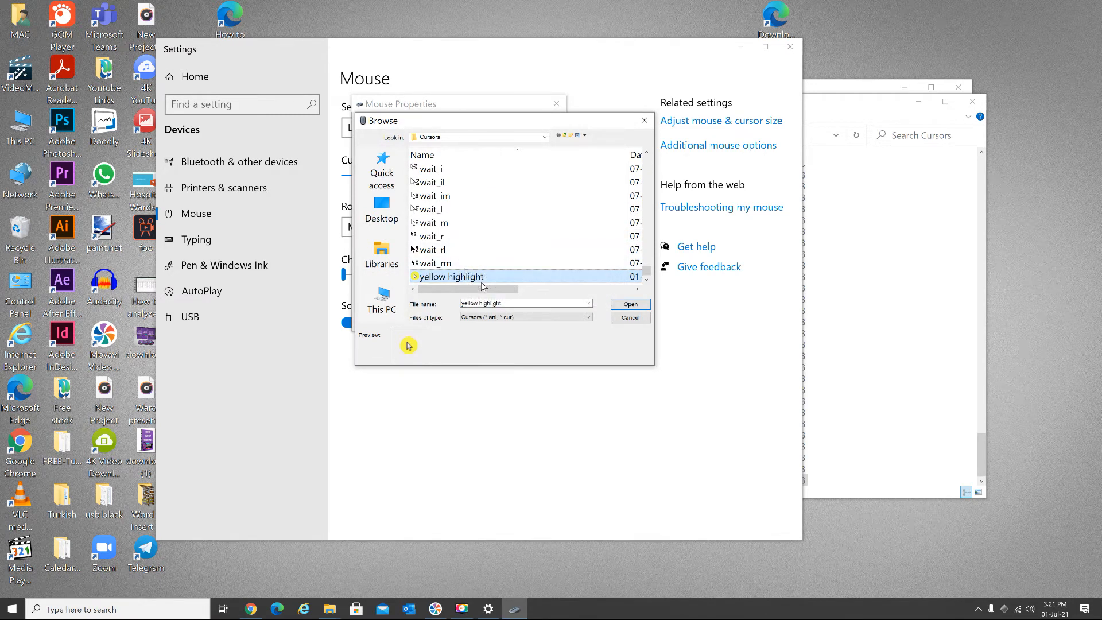
{"action": "left_click", "coordinate": [624, 308]}
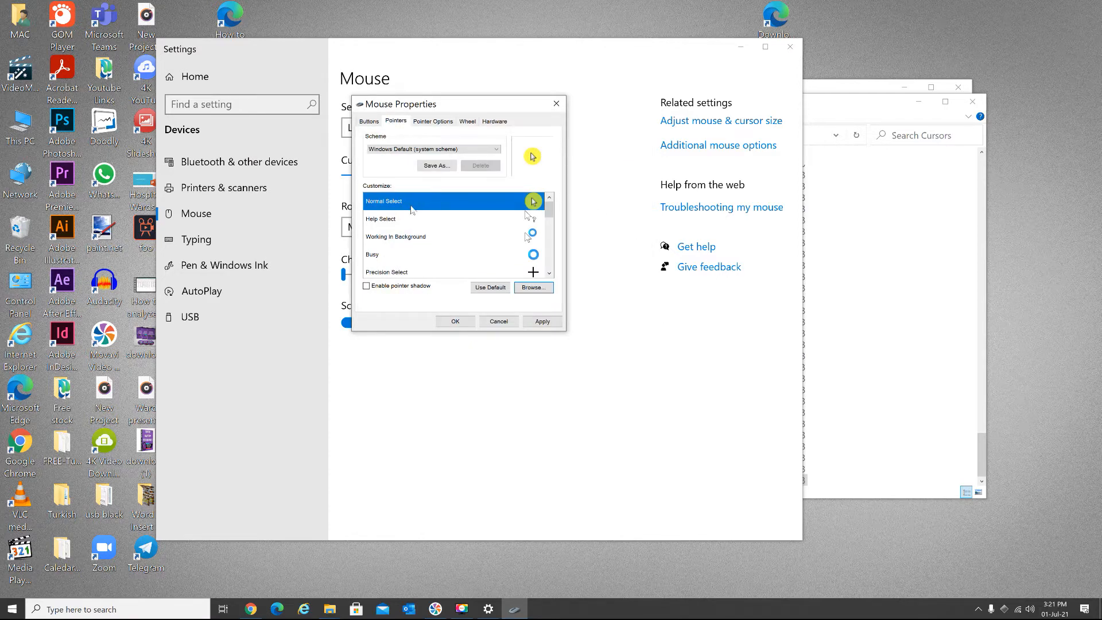
{"action": "left_click", "coordinate": [542, 321]}
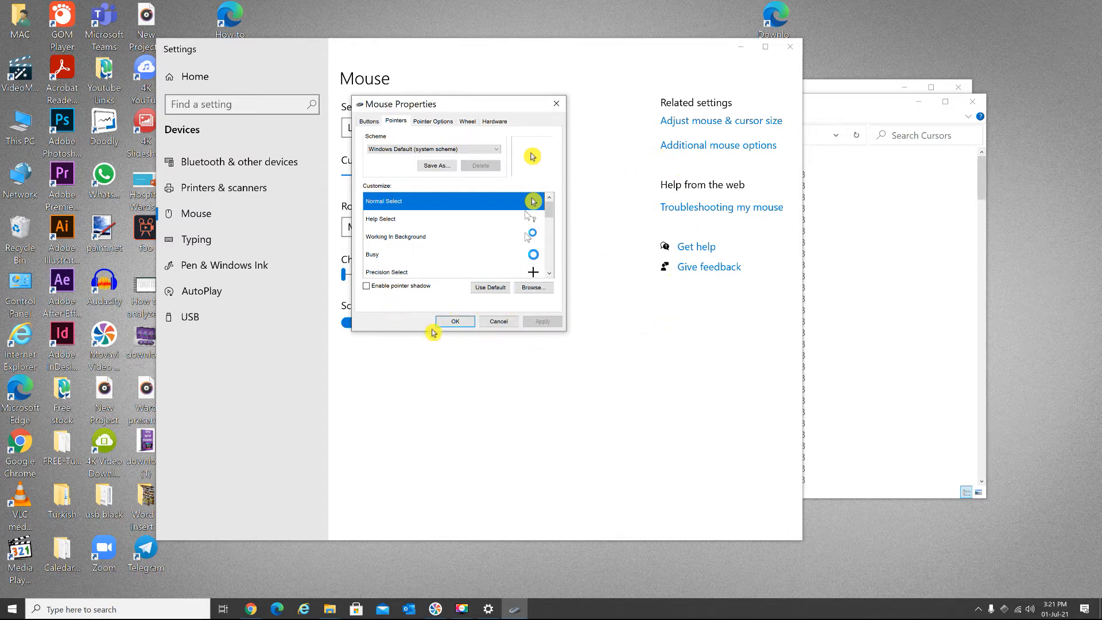
{"action": "left_click", "coordinate": [456, 322]}
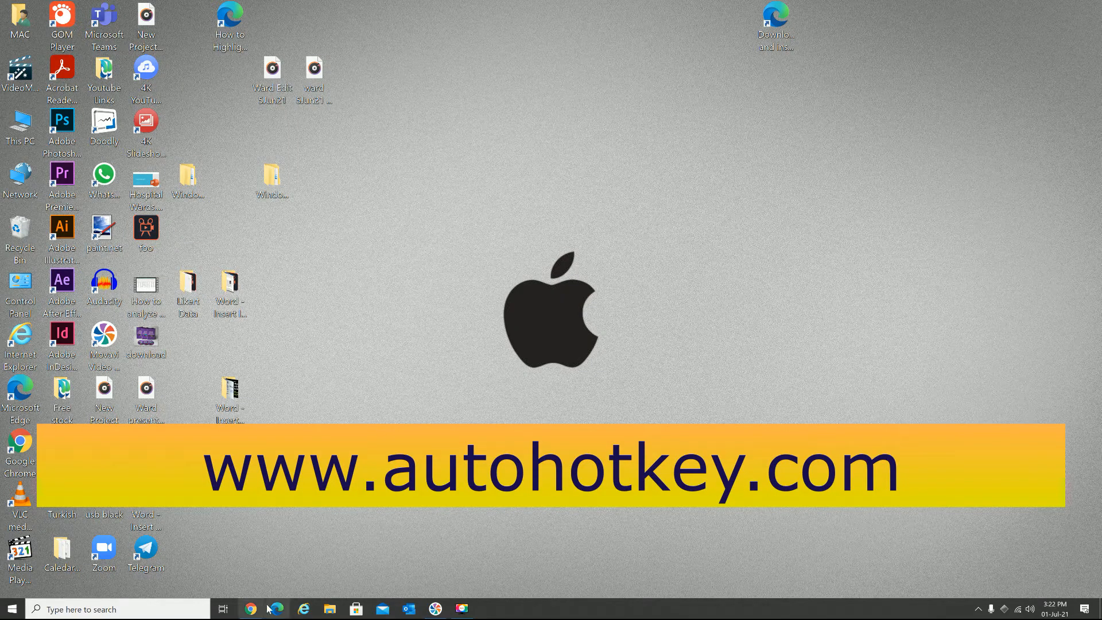
- Switch to Chrome, close the Highlight Set Cursors page and show the download options on autohotkey.com
{"action": "left_click", "coordinate": [251, 610]}
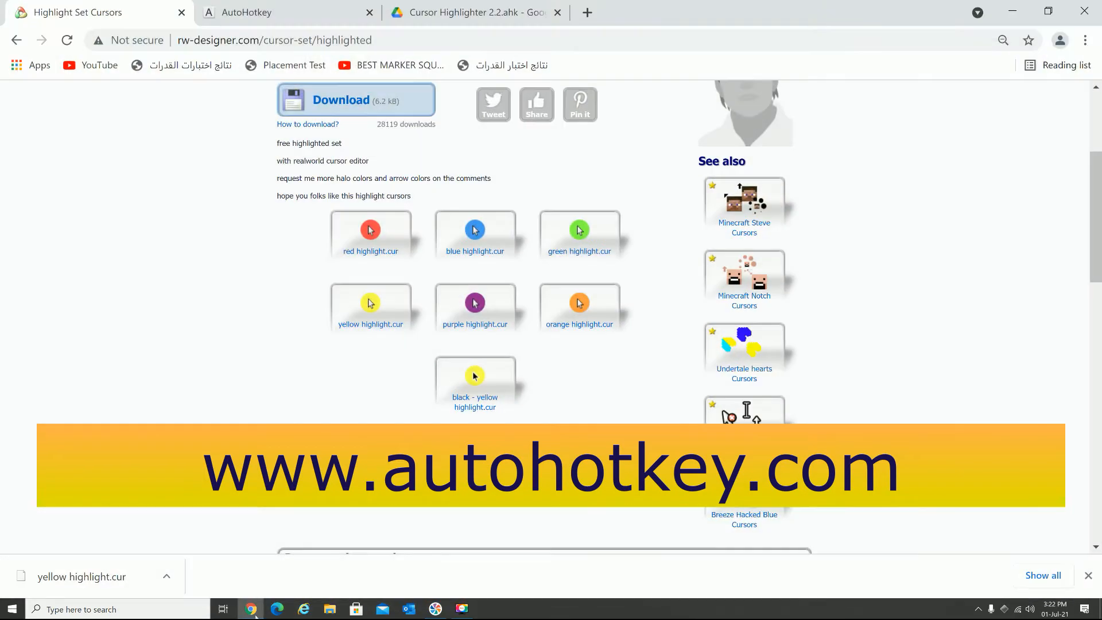
{"action": "left_click", "coordinate": [182, 12]}
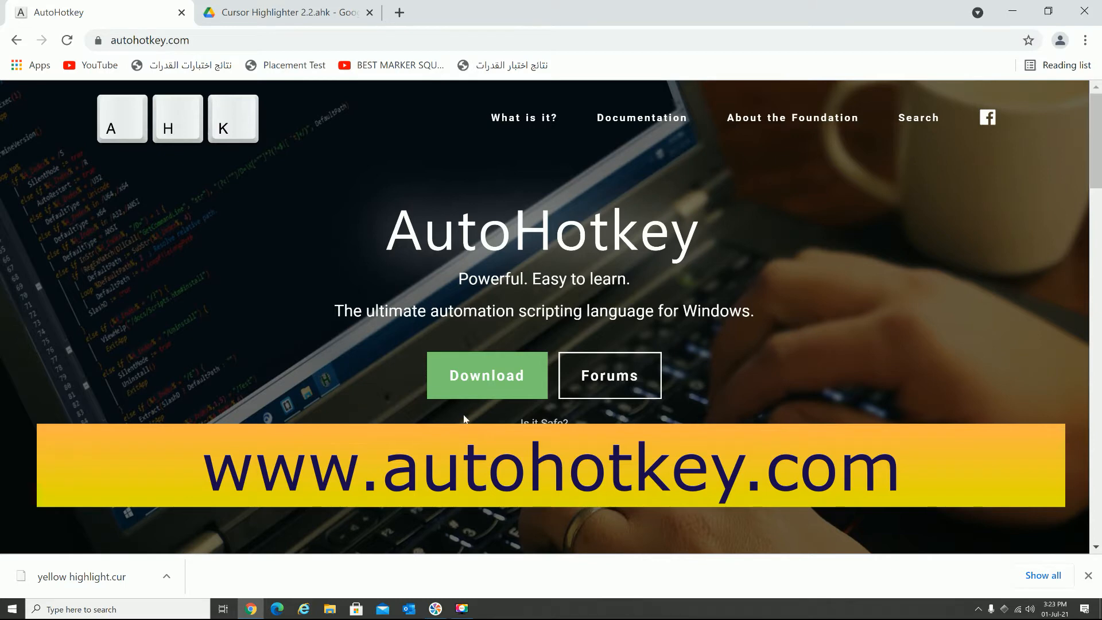
{"action": "left_click", "coordinate": [493, 387]}
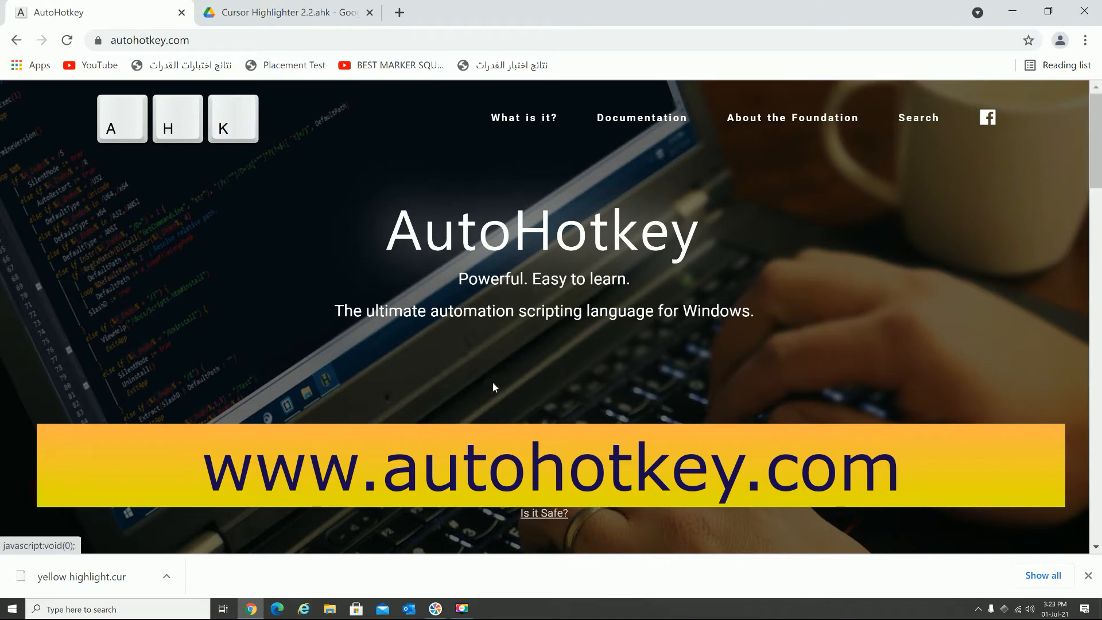
{"action": "left_click", "coordinate": [1088, 575]}
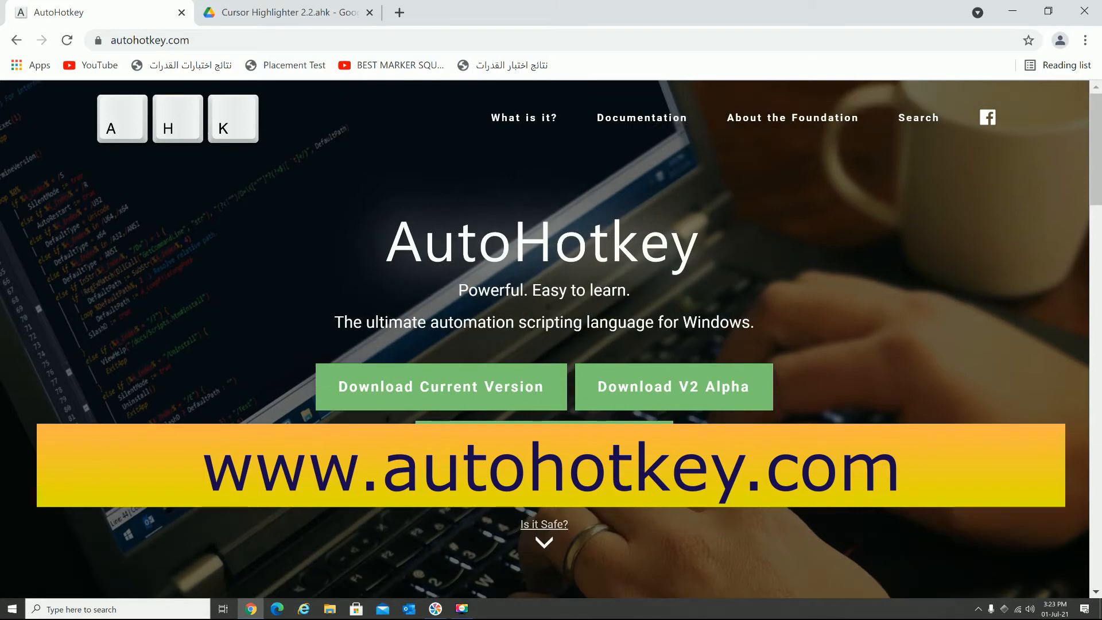
- Download the current version of AutoHotkey and show the setup file in its Downloads folder
{"action": "left_click", "coordinate": [465, 393]}
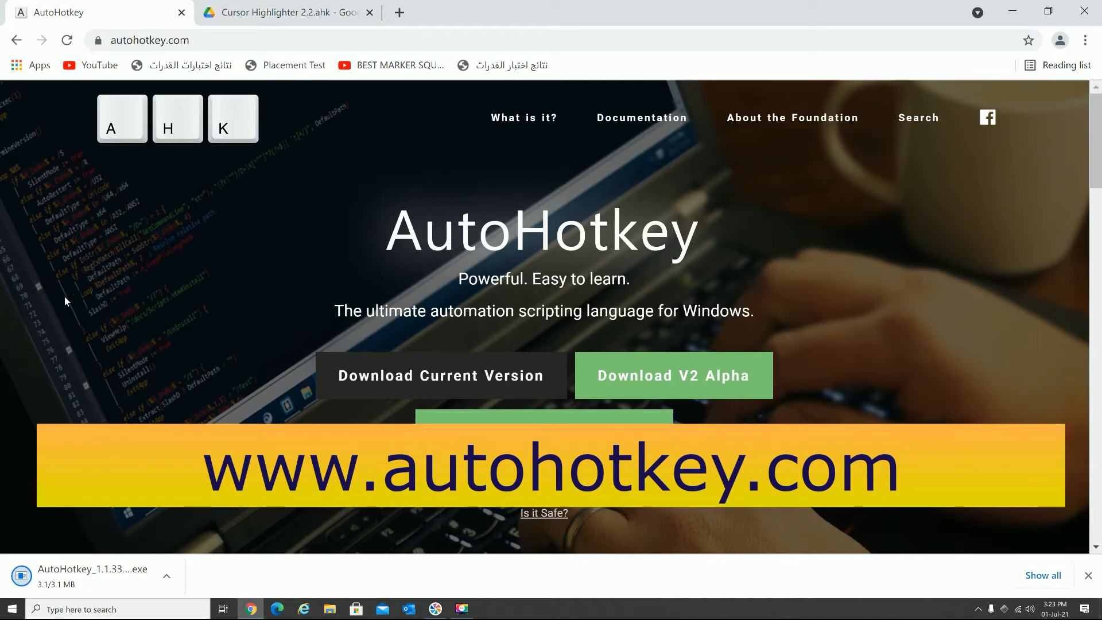
{"action": "left_click", "coordinate": [165, 574]}
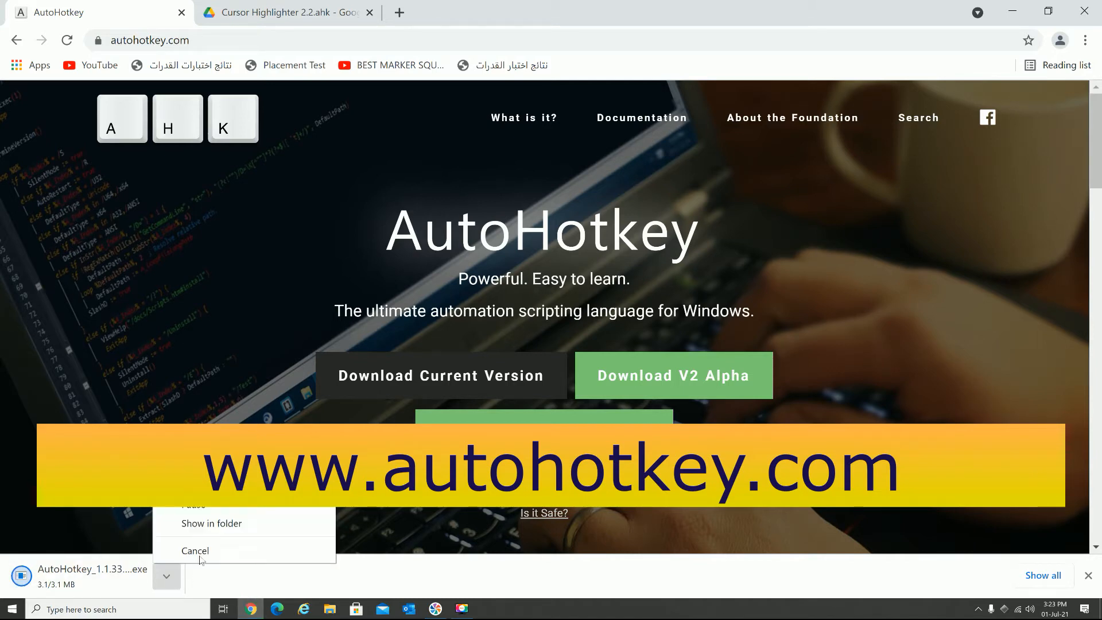
{"action": "left_click", "coordinate": [221, 522]}
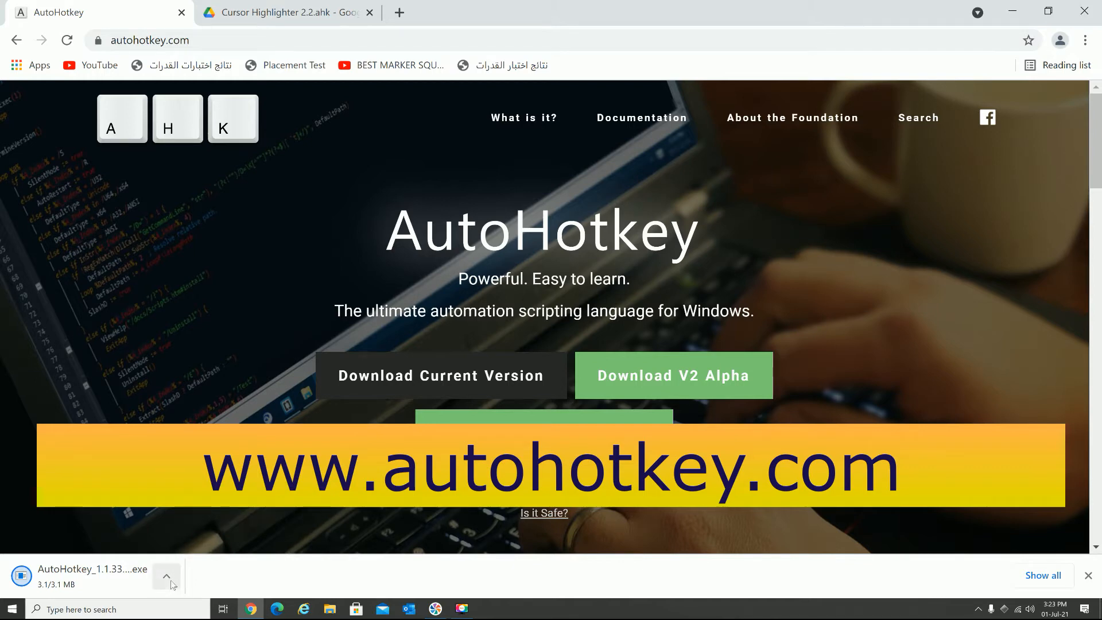
{"action": "left_click", "coordinate": [167, 575]}
{"action": "left_click", "coordinate": [206, 524]}
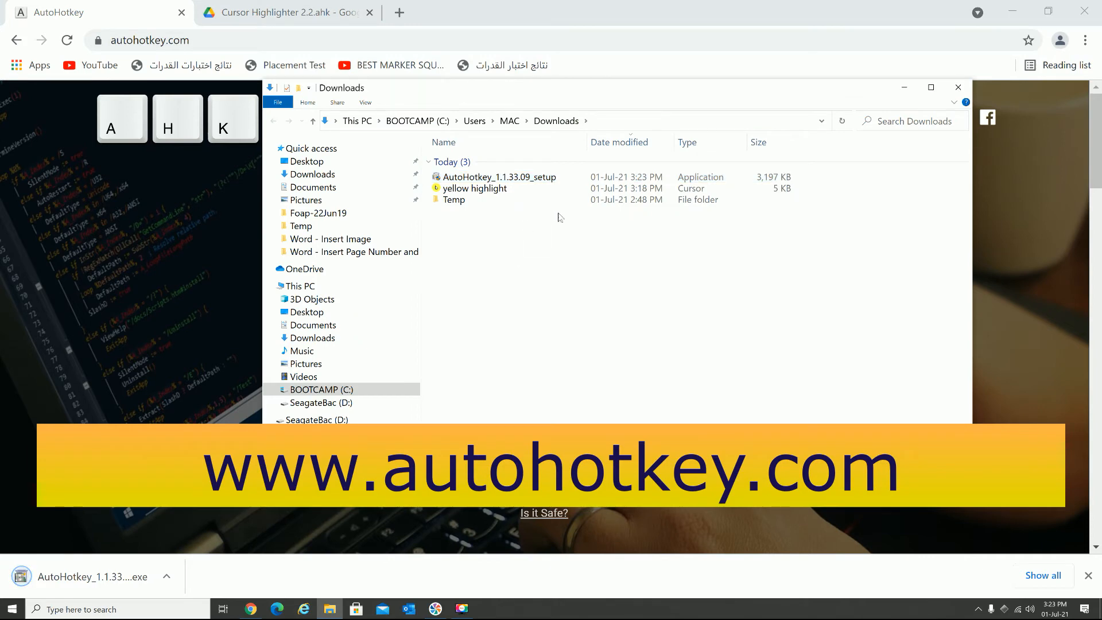
- Install AutoHotkey from the downloaded AutoHotkey_1.1.33.09_setup file using the Express Installation
{"action": "double_click", "coordinate": [550, 182]}
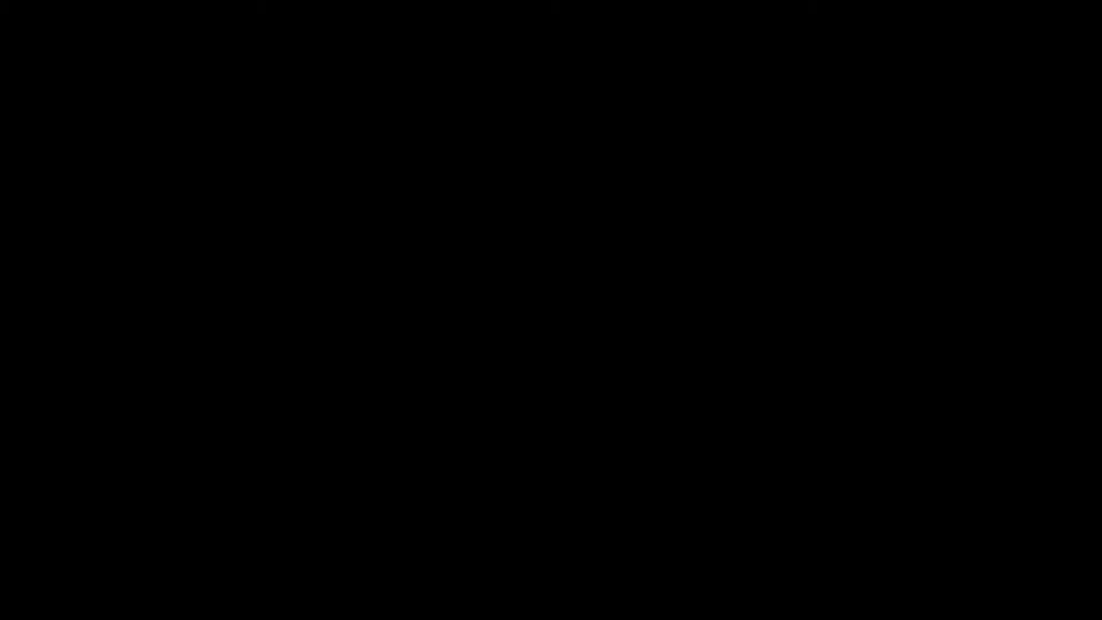
{"action": "left_click", "coordinate": [489, 389]}
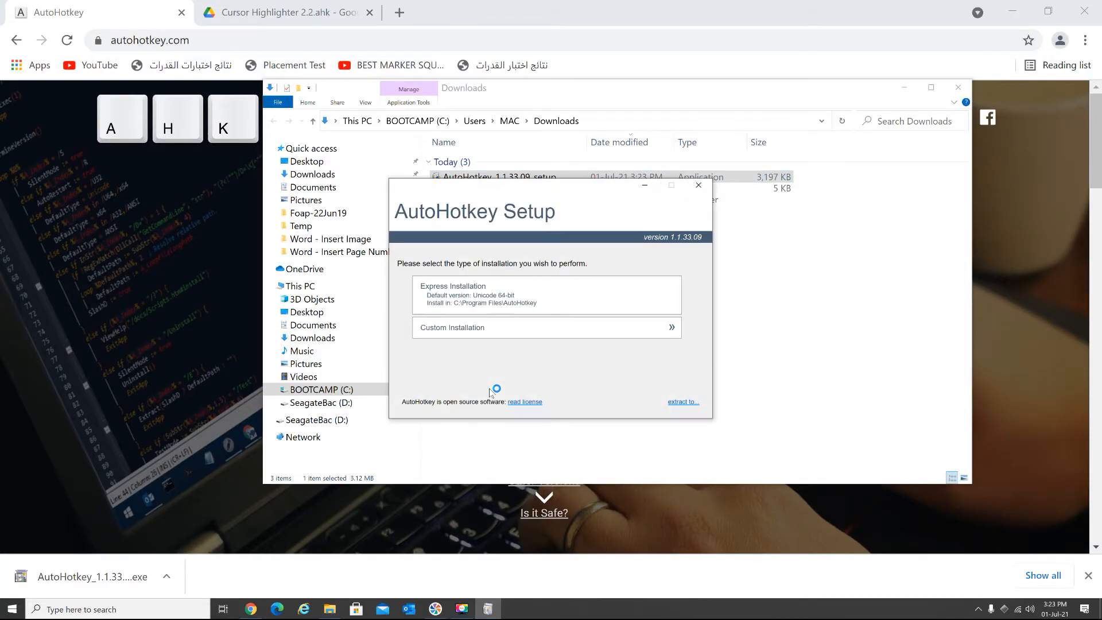
{"action": "left_click", "coordinate": [516, 297]}
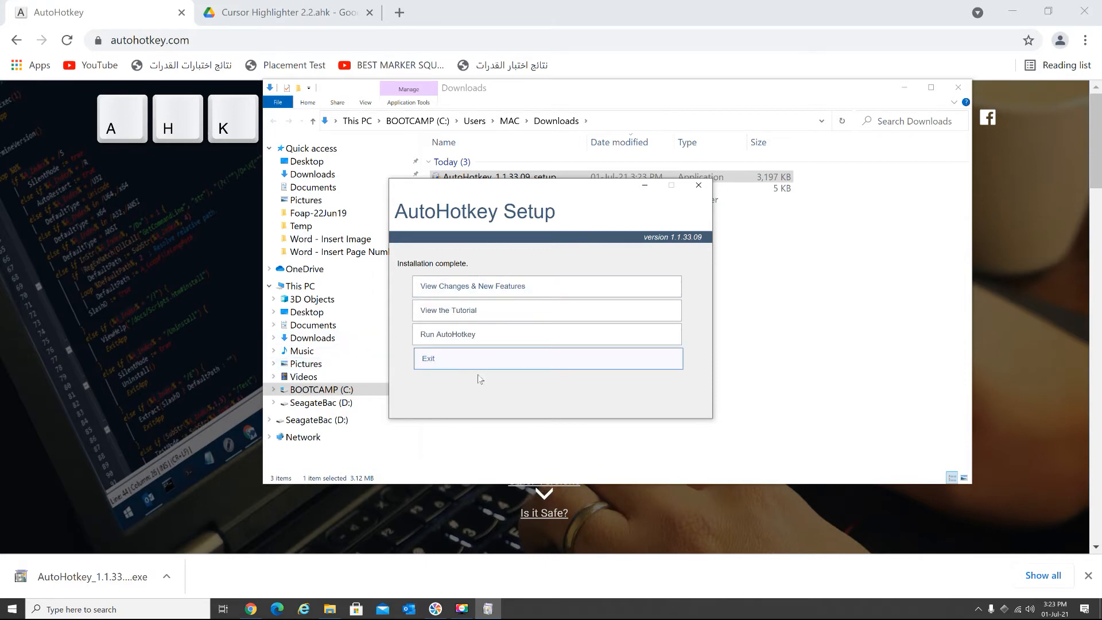
- Run AutoHotkey from the completed setup and close the AutoHotkey Help and setup windows
{"action": "left_click", "coordinate": [498, 336]}
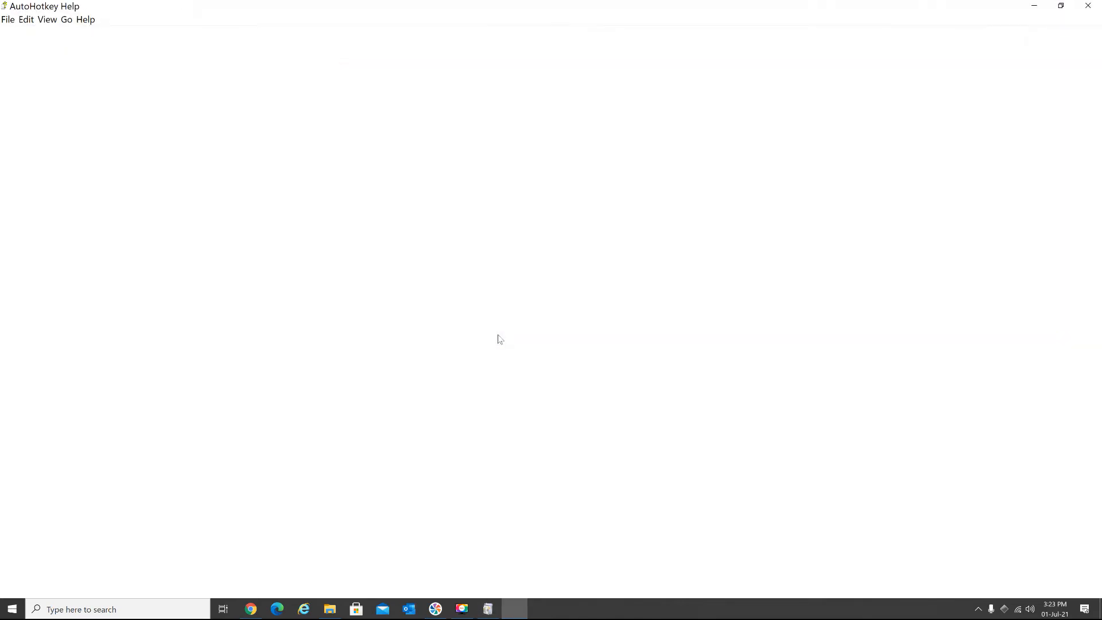
{"action": "left_click", "coordinate": [1093, 8]}
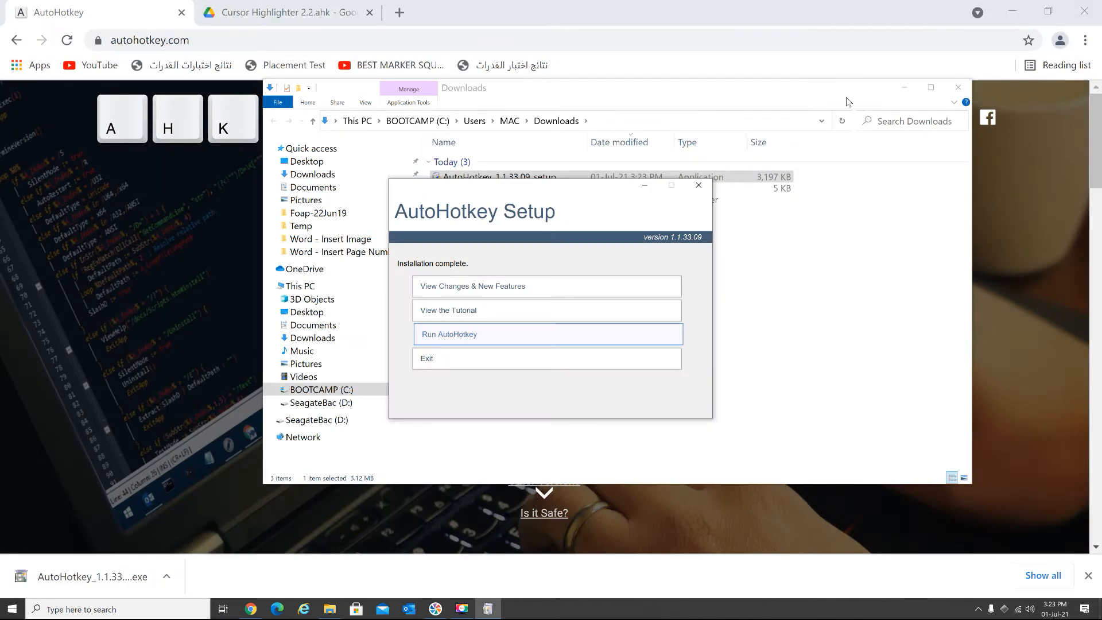
{"action": "left_click", "coordinate": [698, 186]}
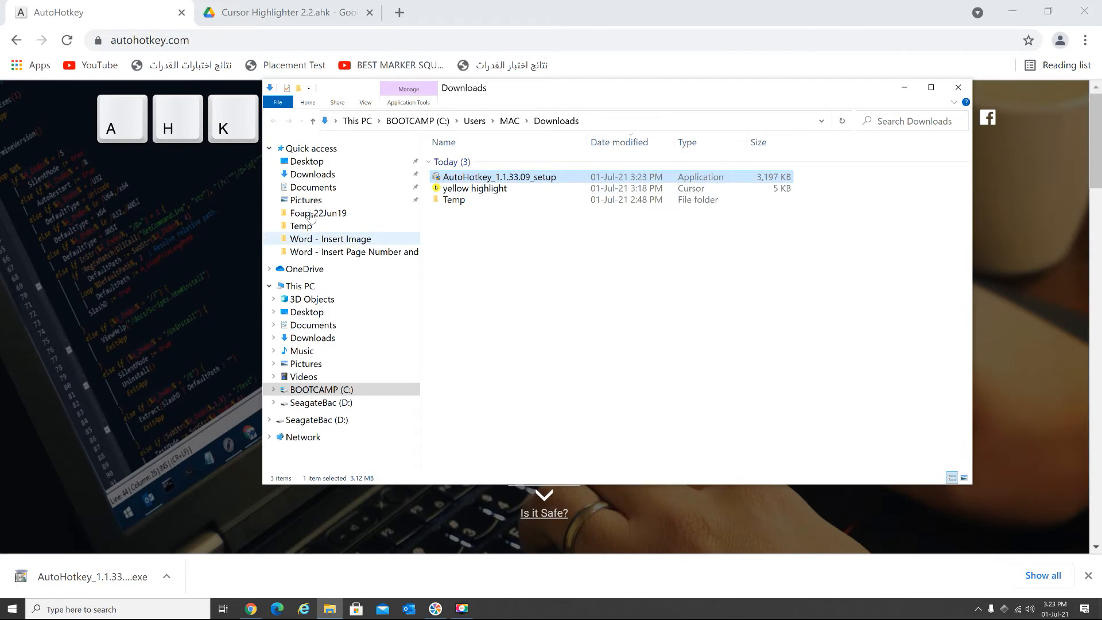
- Search Google for "cursor highlighter 2.2" in a new tab, look through the results and return to the script's Google Drive page
{"action": "left_click", "coordinate": [272, 14]}
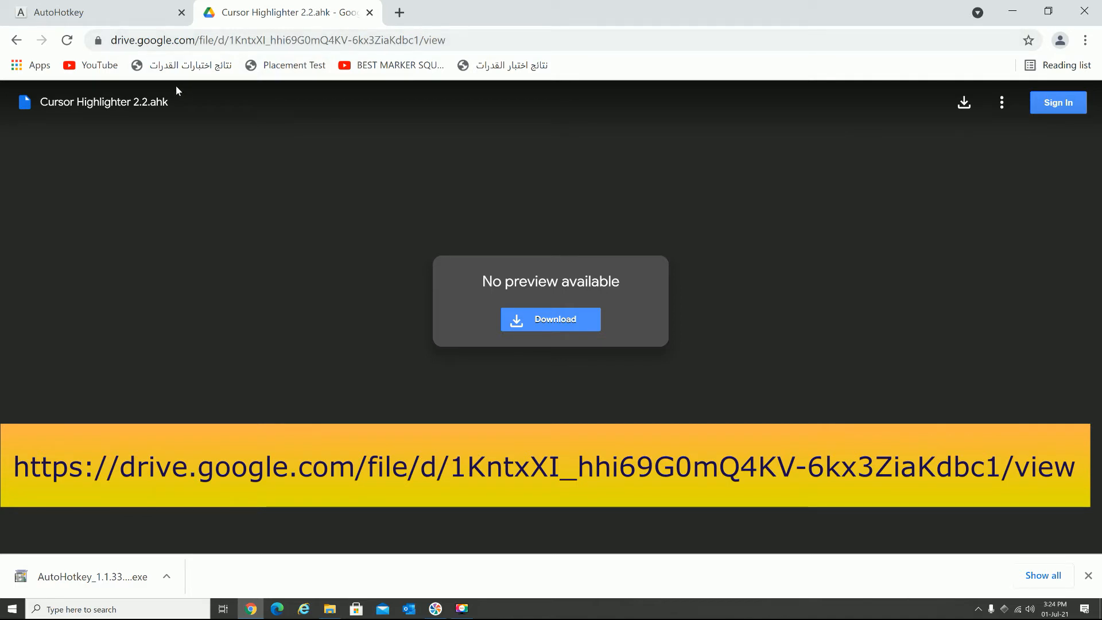
{"action": "left_click", "coordinate": [399, 12]}
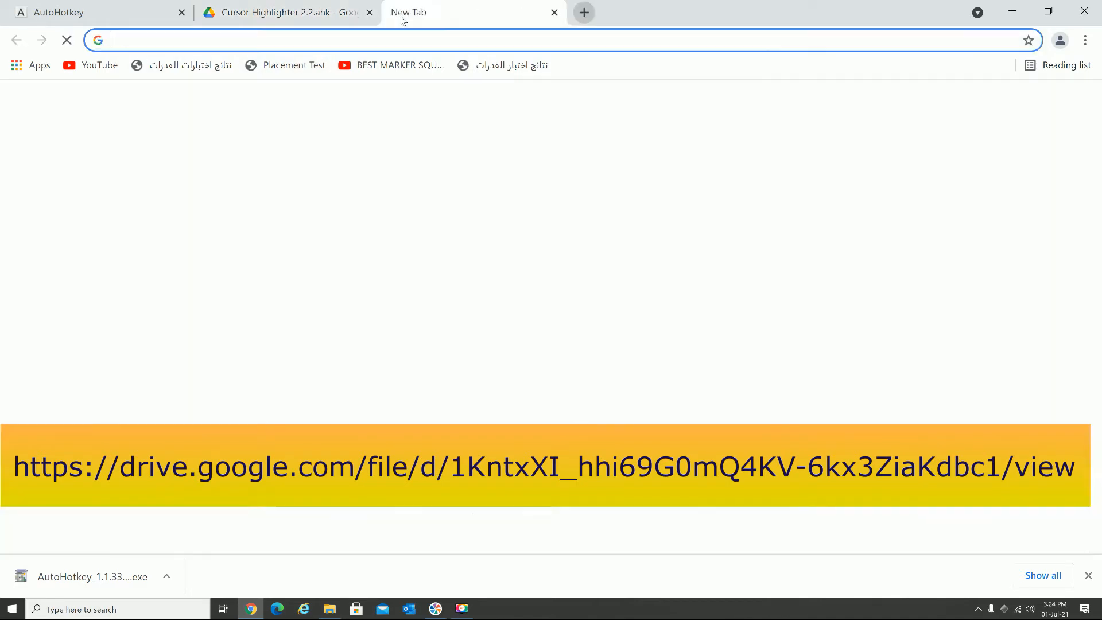
{"action": "type", "text": "cur"}
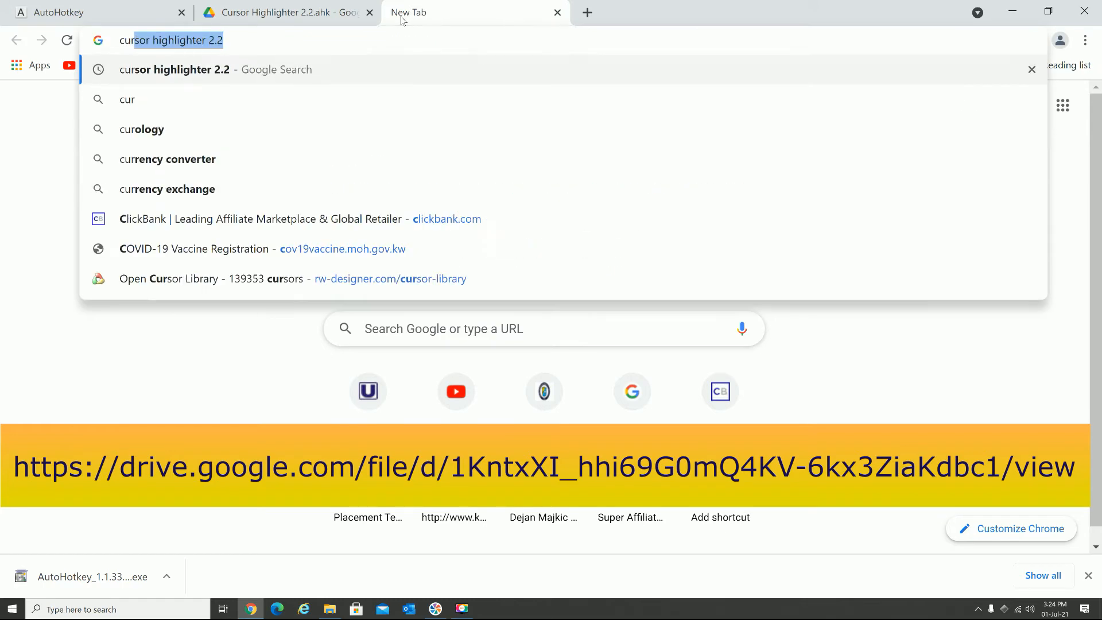
{"action": "key", "text": "Return"}
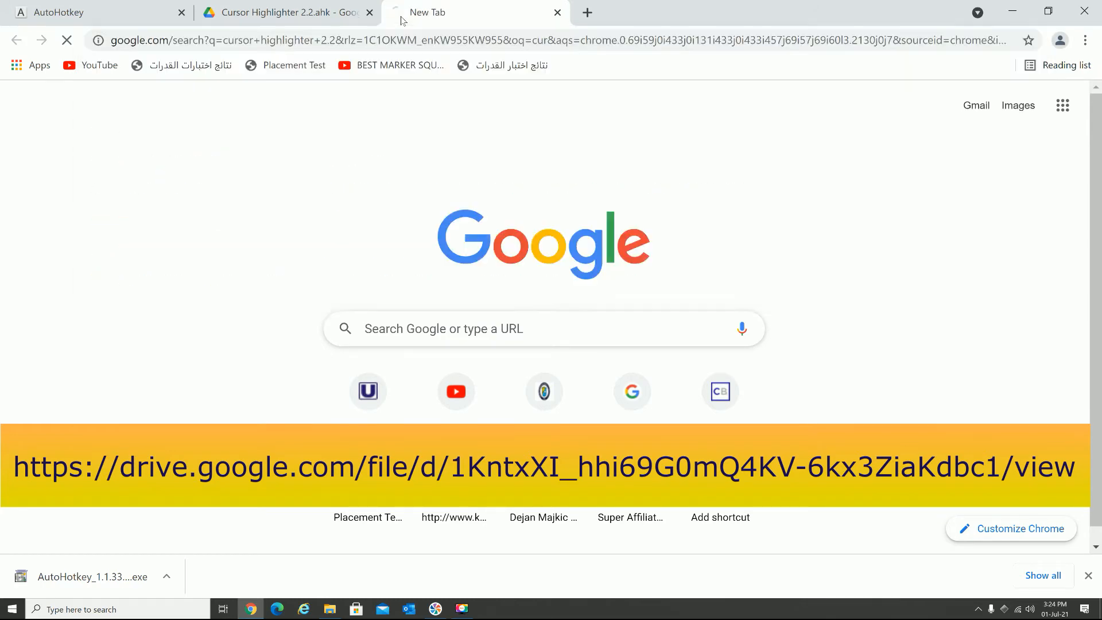
{"action": "scroll", "coordinate": [182, 192], "scroll_direction": "down", "scroll_amount": 10}
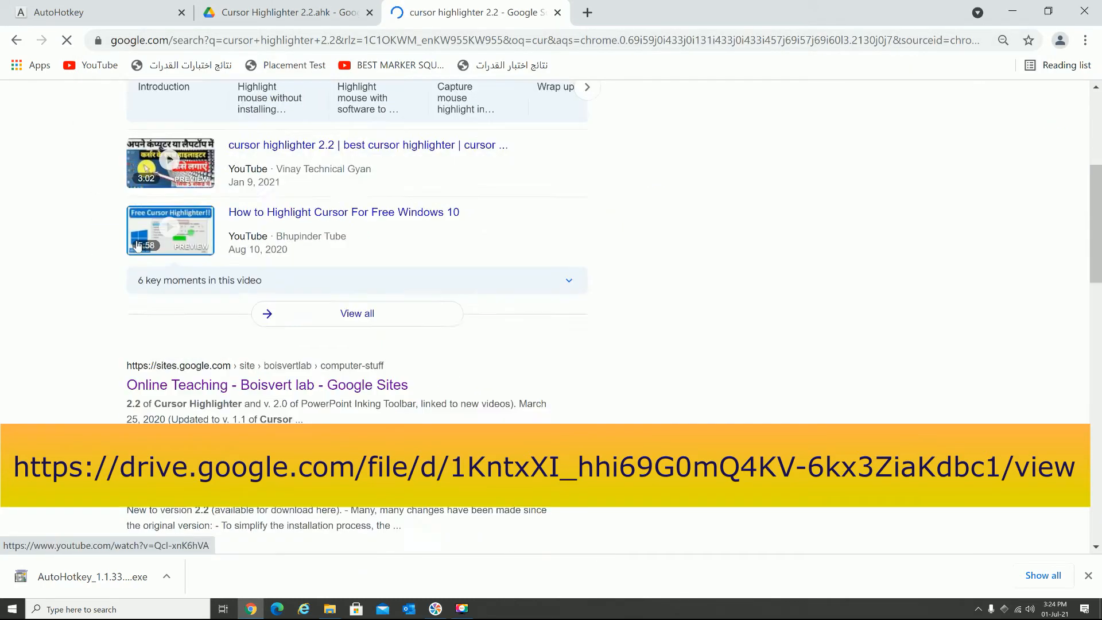
{"action": "scroll", "coordinate": [165, 232], "scroll_direction": "up", "scroll_amount": 1}
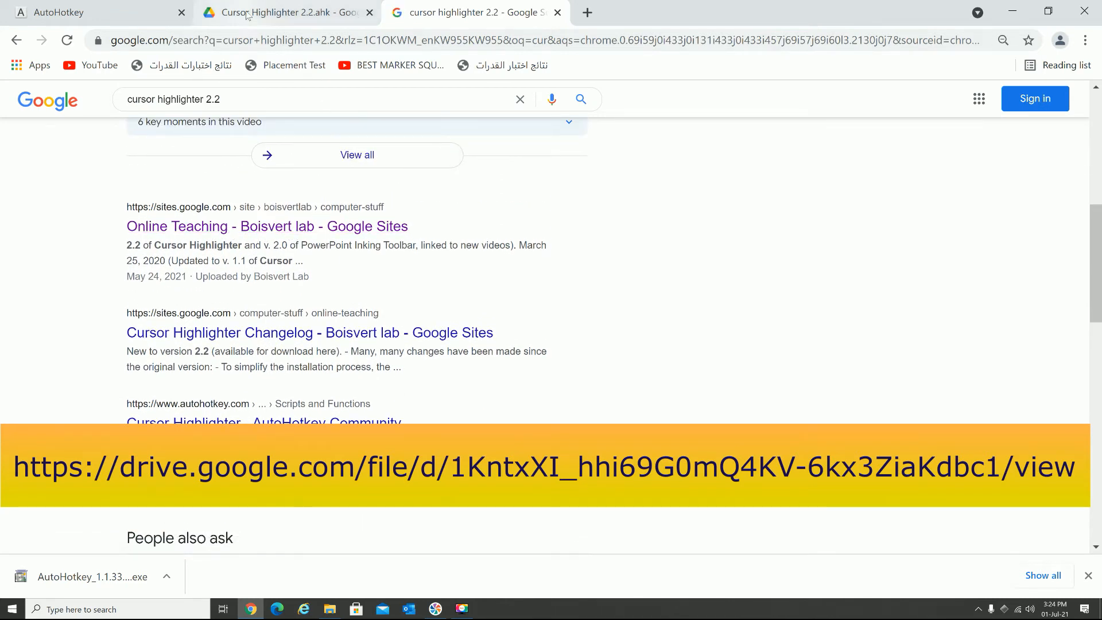
{"action": "left_click", "coordinate": [276, 17]}
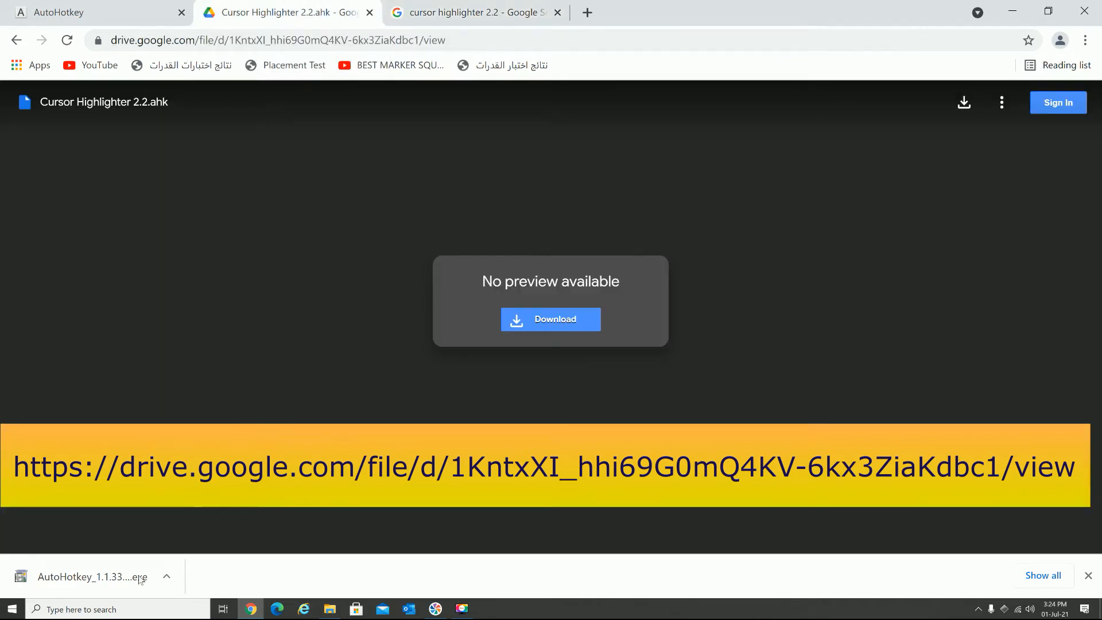
- Download the Cursor Highlighter 2.2.ahk script from Google Drive and show it in its Downloads folder
{"action": "left_click", "coordinate": [537, 325]}
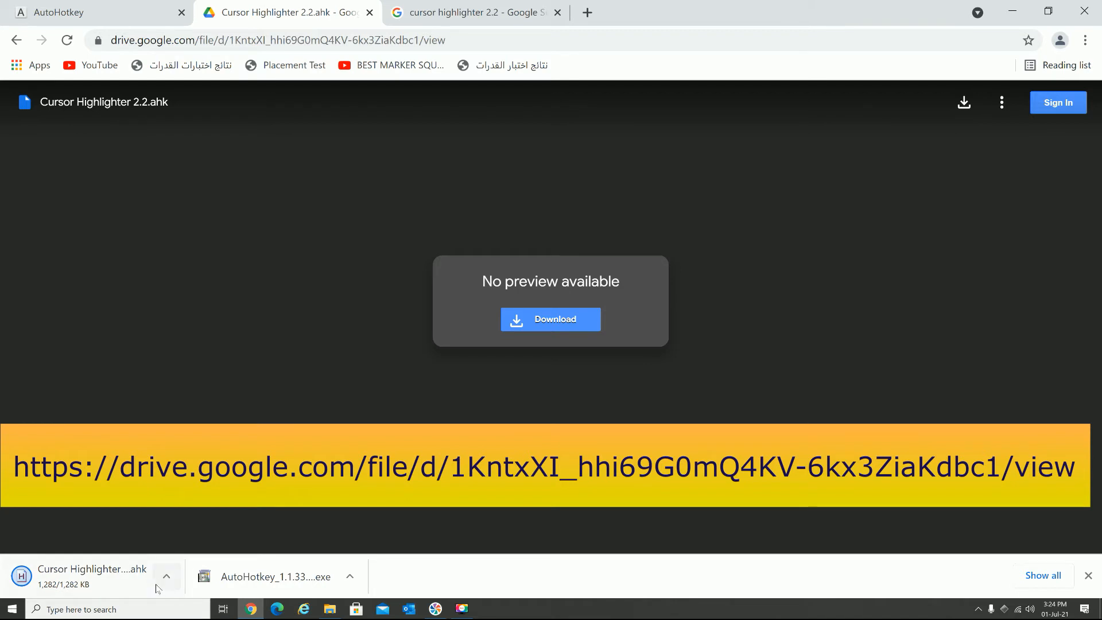
{"action": "left_click", "coordinate": [168, 577]}
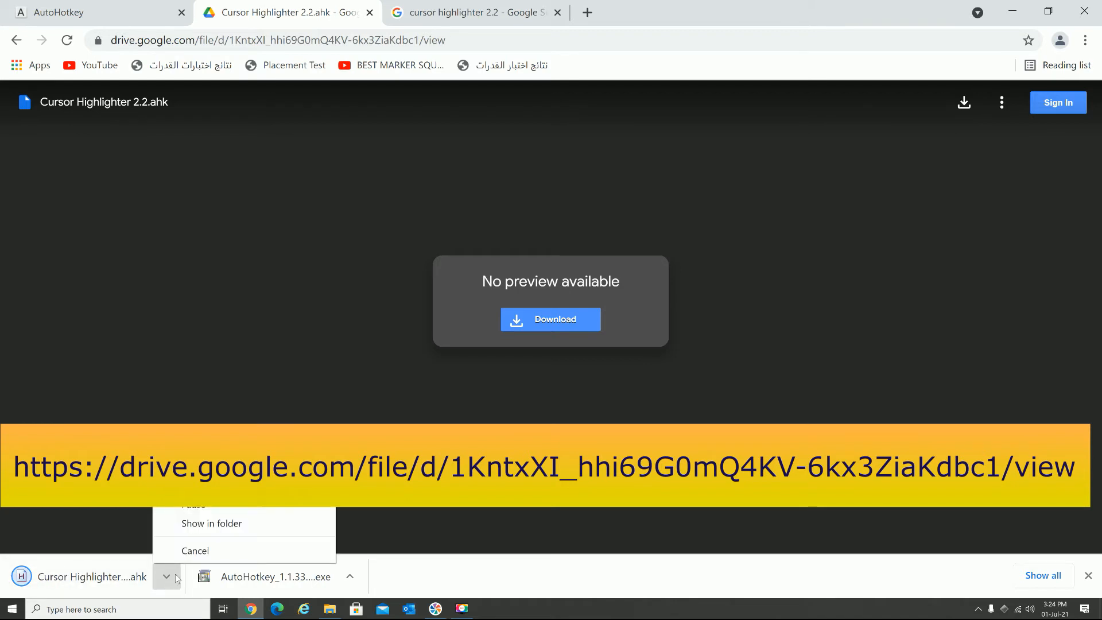
{"action": "left_click", "coordinate": [221, 523]}
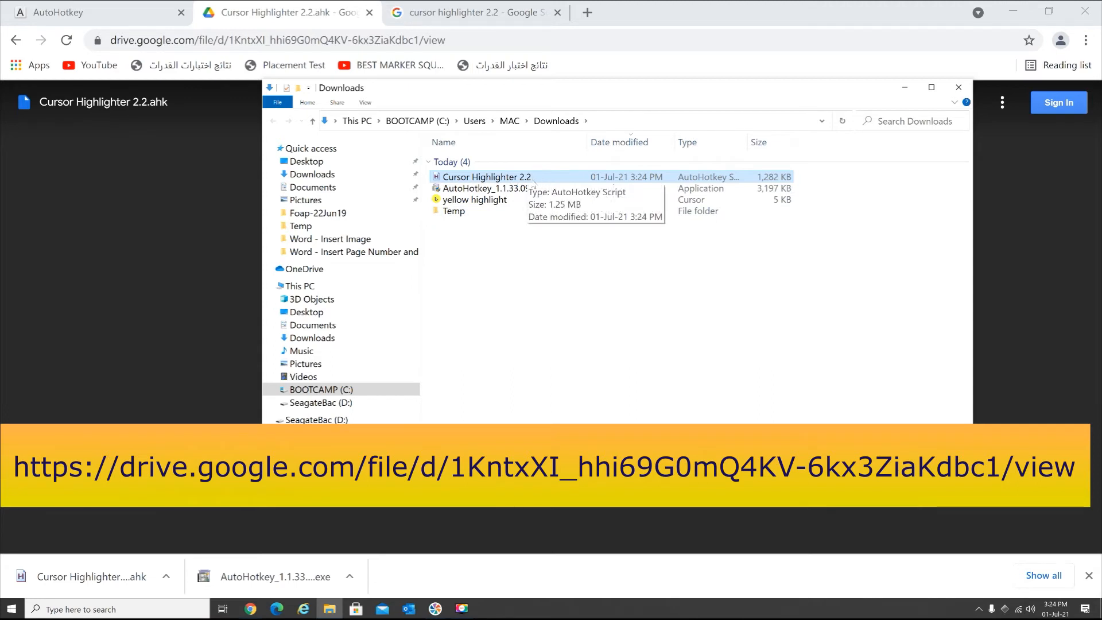
- Run the downloaded Cursor Highlighter 2.2 script and agree to create a new settings file with default settings
{"action": "left_click", "coordinate": [979, 609]}
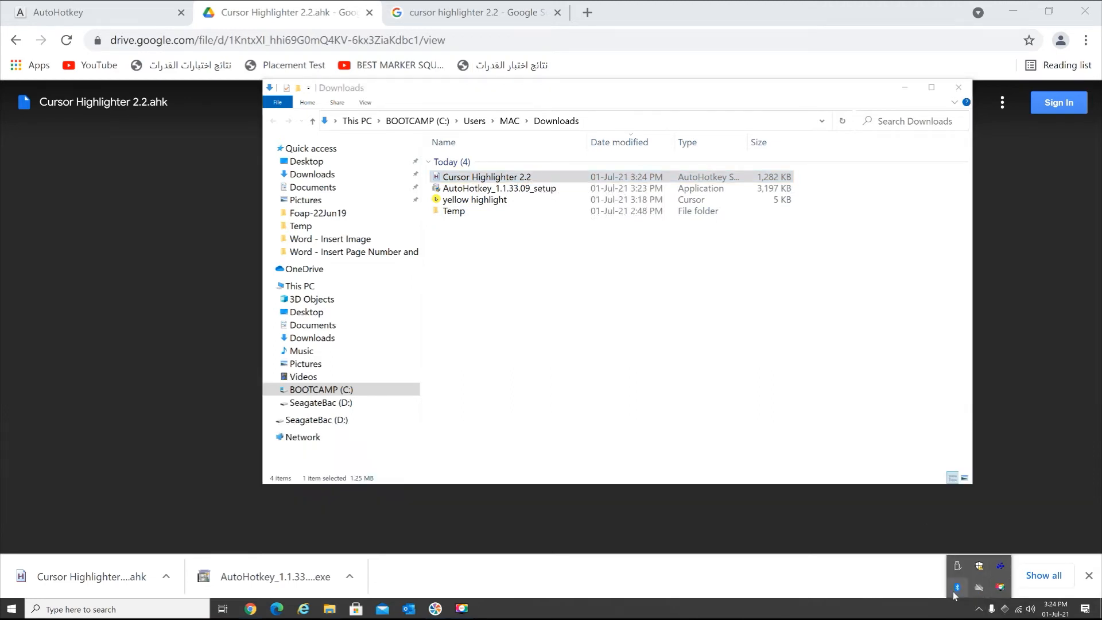
{"action": "double_click", "coordinate": [536, 179]}
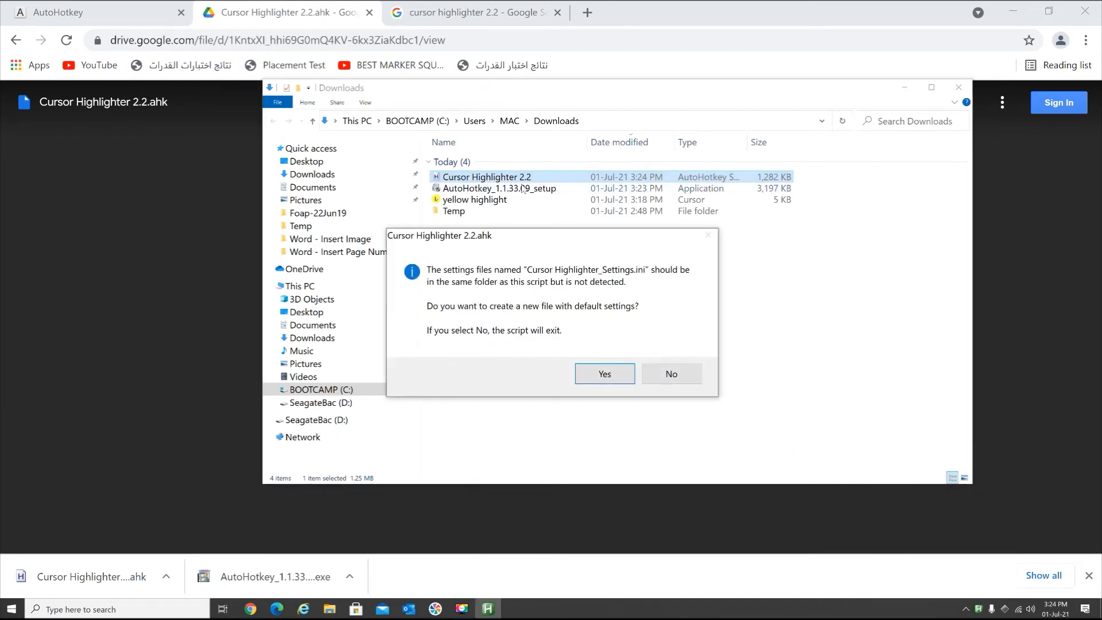
{"action": "left_click", "coordinate": [600, 370]}
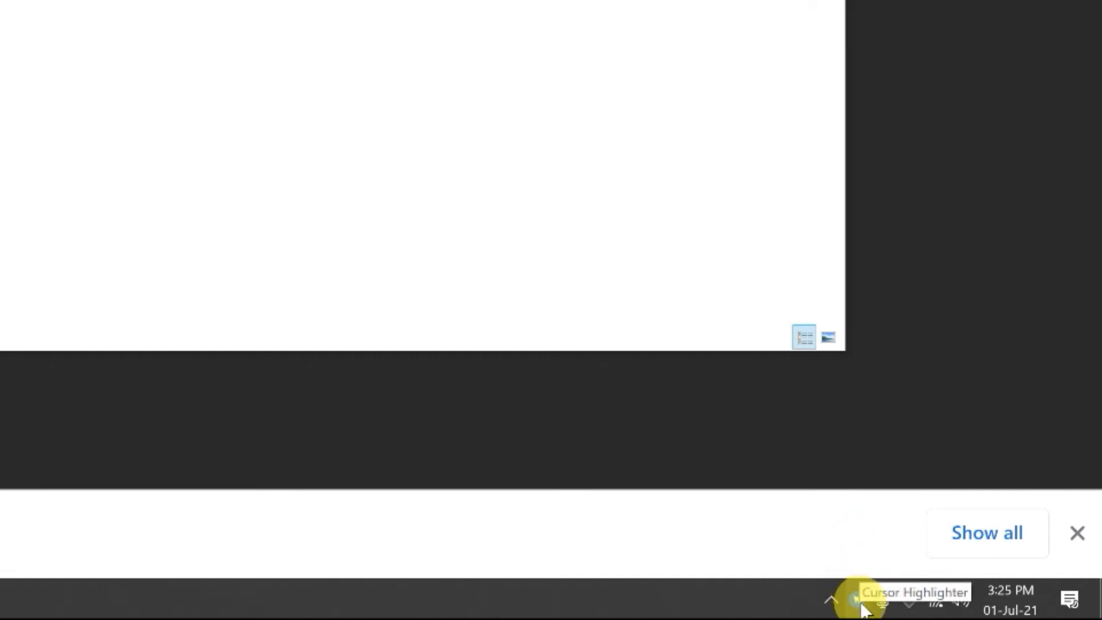
- Switch Cursor Highlighter to the cursor focus mode and then to the picture cursor mode
{"action": "right_click", "coordinate": [862, 607]}
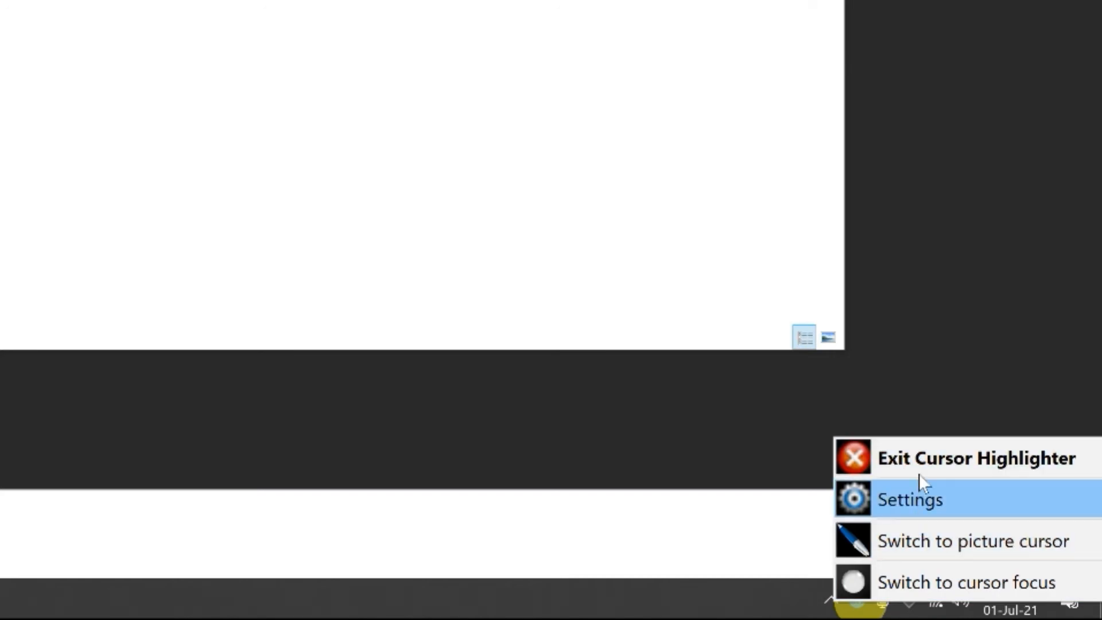
{"action": "left_click", "coordinate": [938, 584]}
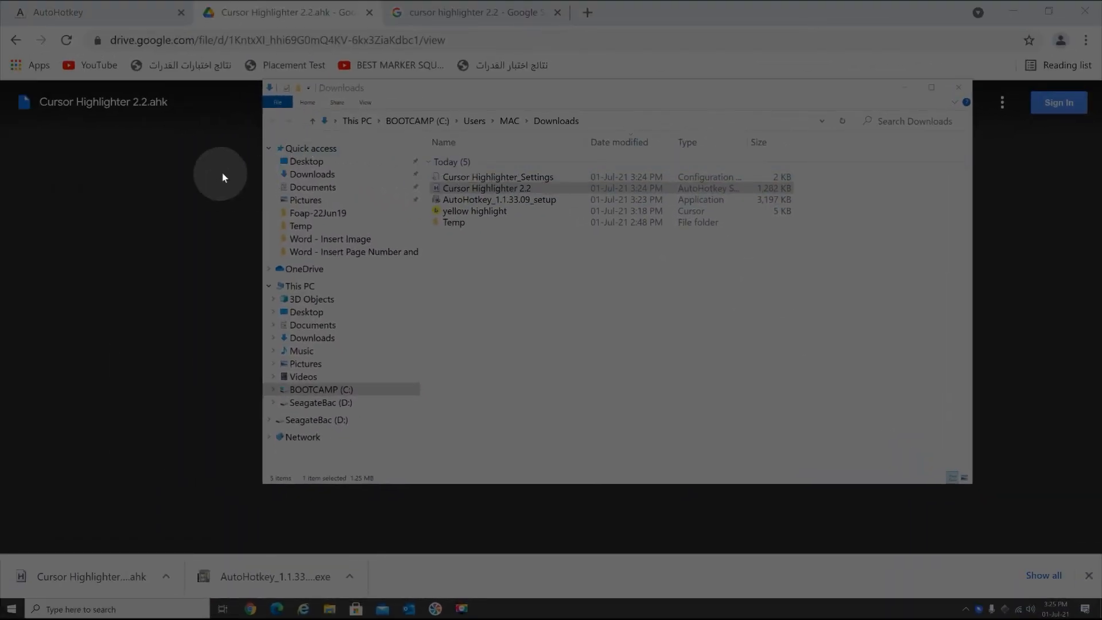
{"action": "right_click", "coordinate": [978, 611]}
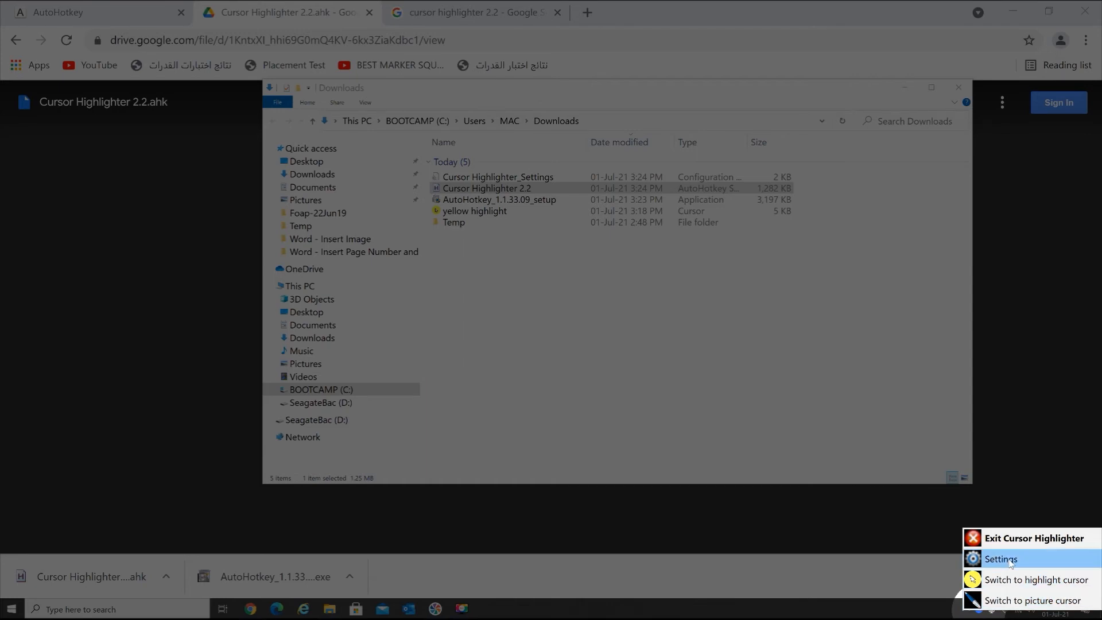
{"action": "left_click", "coordinate": [1012, 600]}
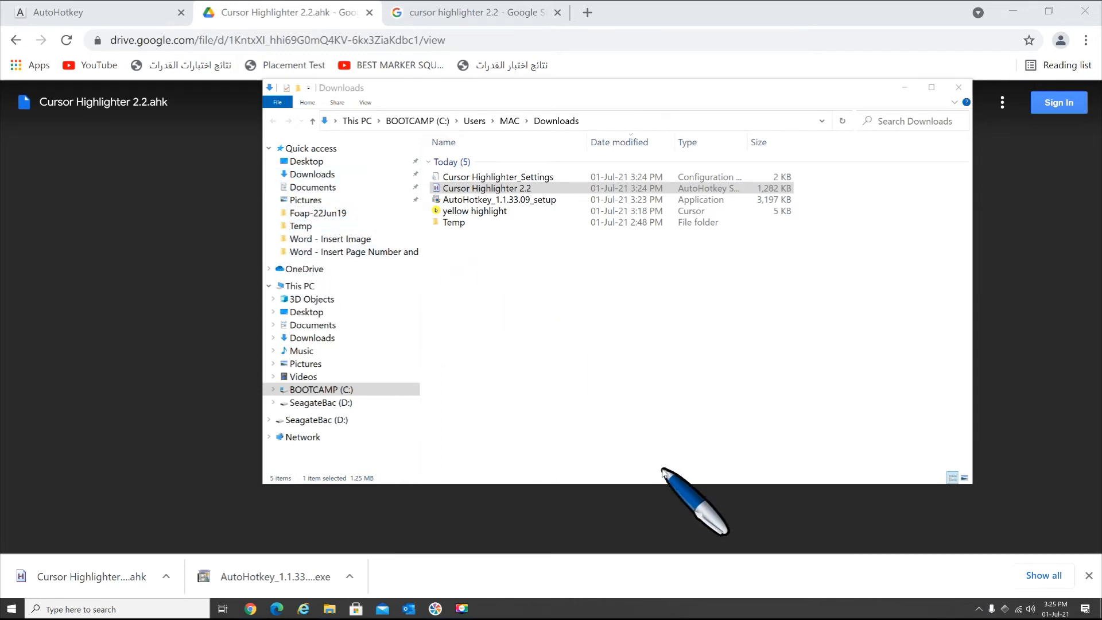
- Exit Cursor Highlighter and run the Cursor Highlighter 2.2 script again from the Downloads folder
{"action": "left_click", "coordinate": [979, 609]}
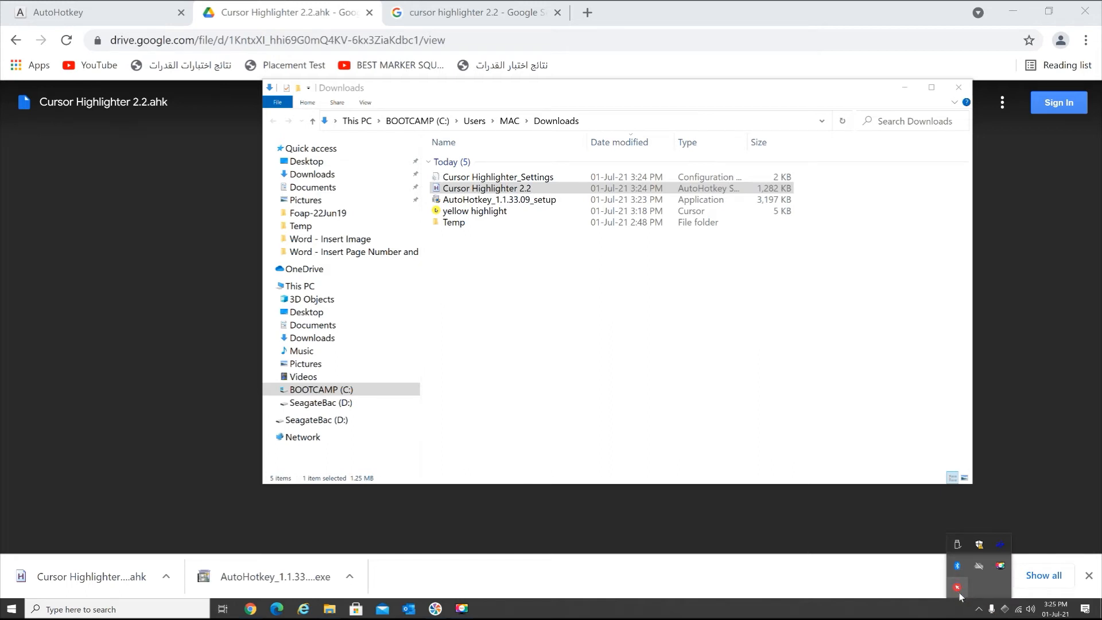
{"action": "right_click", "coordinate": [956, 591]}
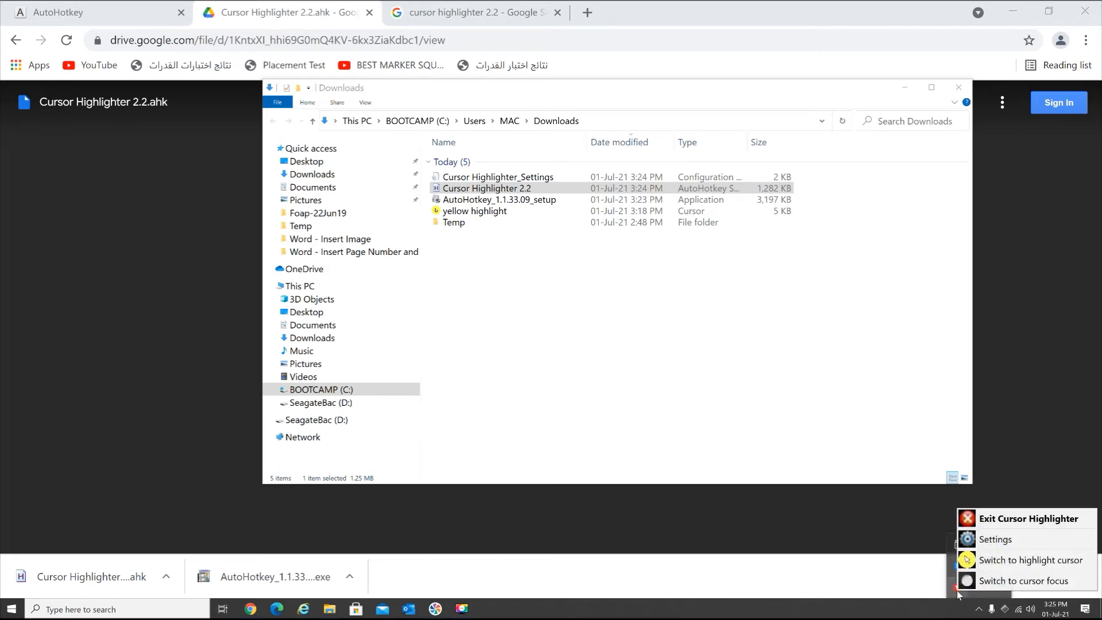
{"action": "left_click", "coordinate": [1006, 520]}
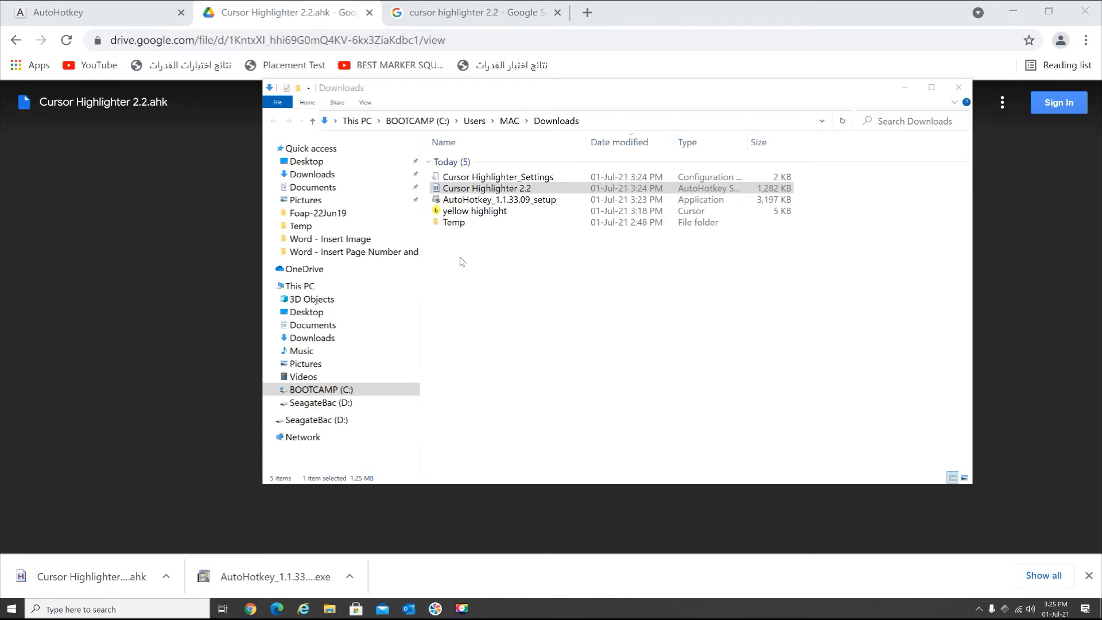
{"action": "left_click", "coordinate": [484, 191]}
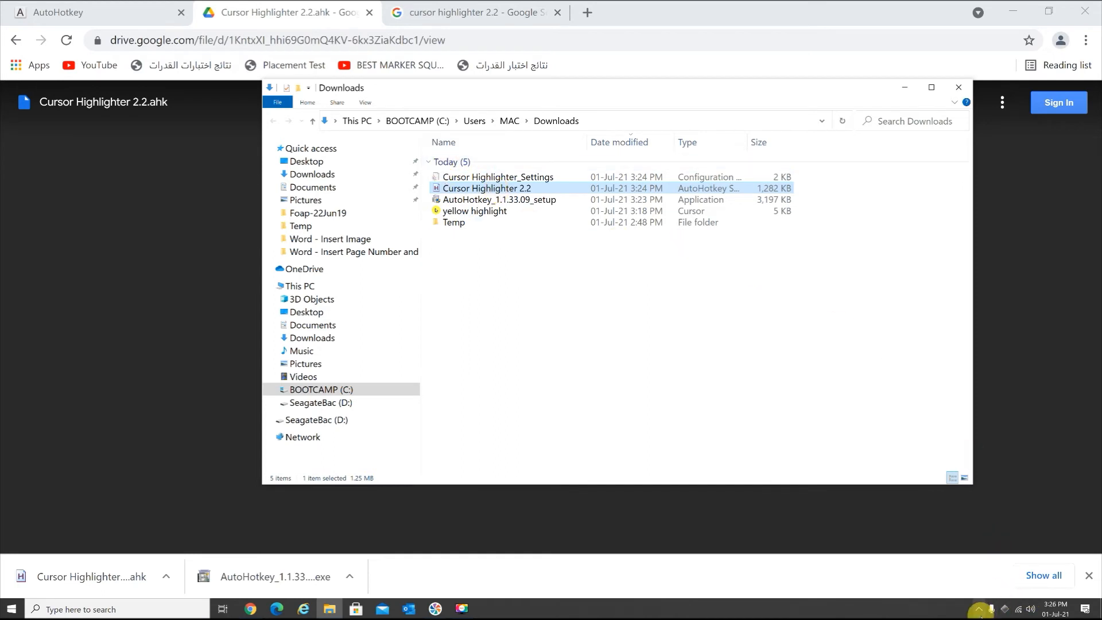
- Open Cursor Highlighter's options, move the options window aside and show the highlight settings
{"action": "left_click", "coordinate": [979, 609]}
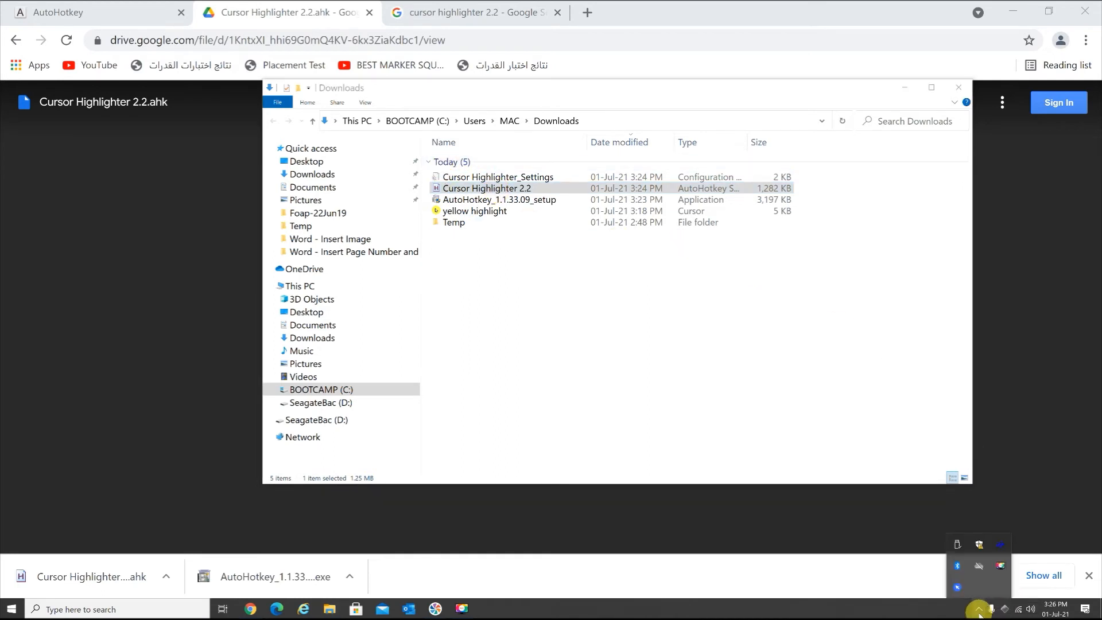
{"action": "right_click", "coordinate": [957, 591]}
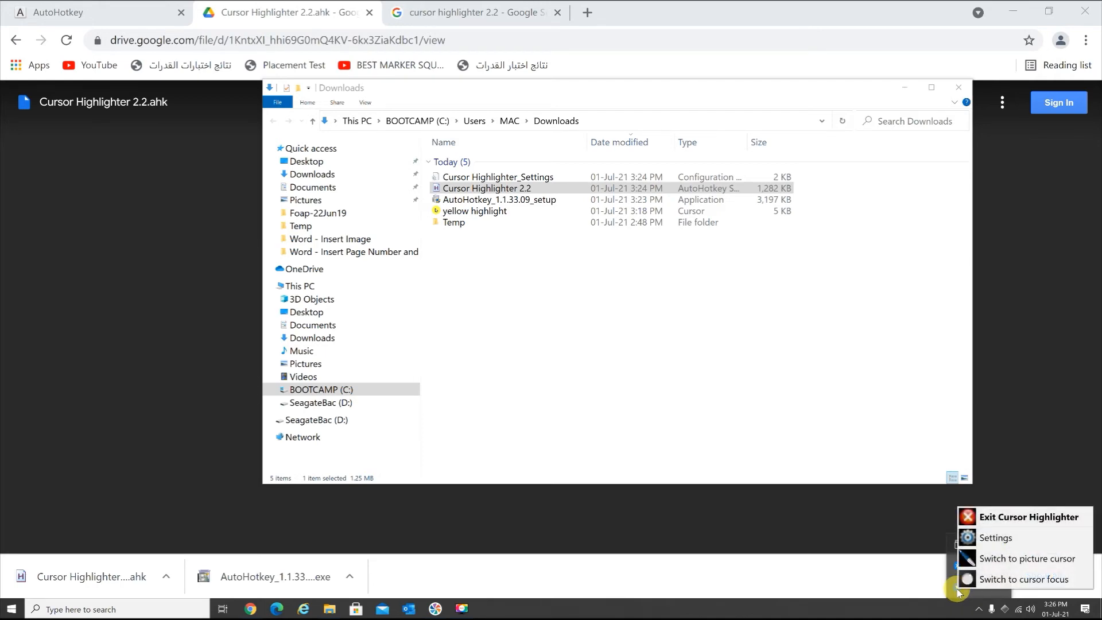
{"action": "left_click", "coordinate": [996, 539]}
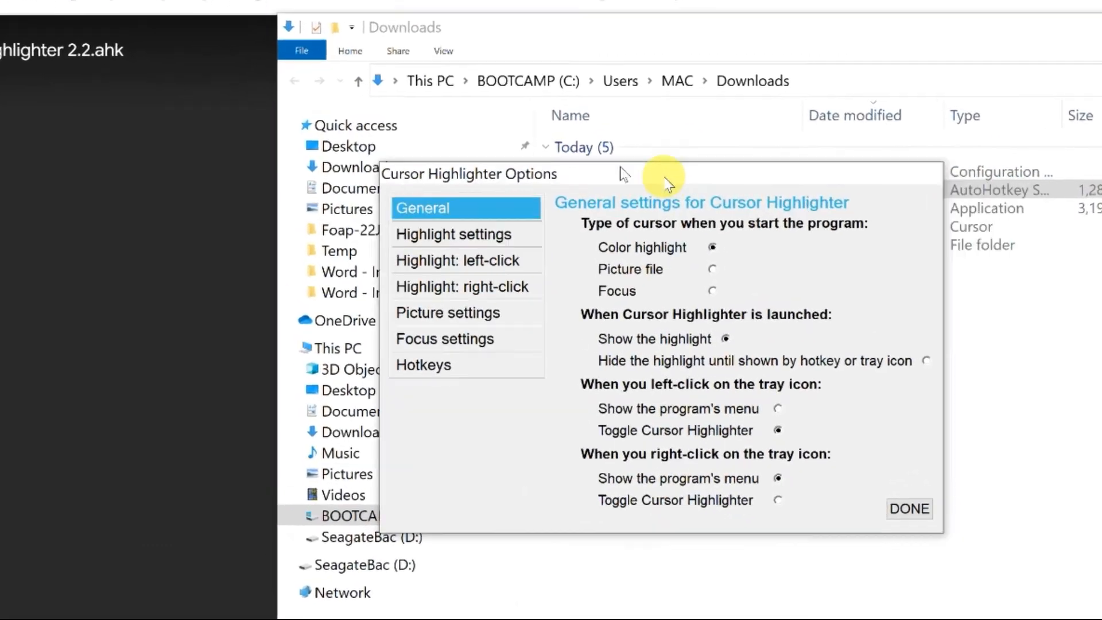
{"action": "left_click_drag", "start_coordinate": [624, 173], "coordinate": [436, 96]}
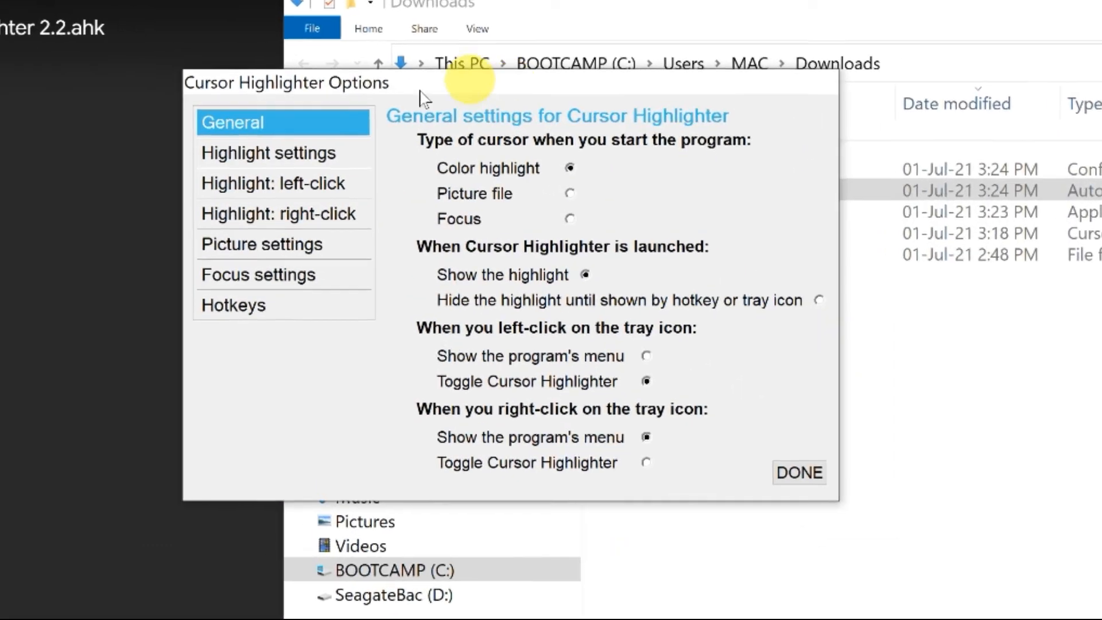
{"action": "left_click", "coordinate": [316, 154]}
{"action": "left_click", "coordinate": [319, 190]}
{"action": "left_click", "coordinate": [294, 151]}
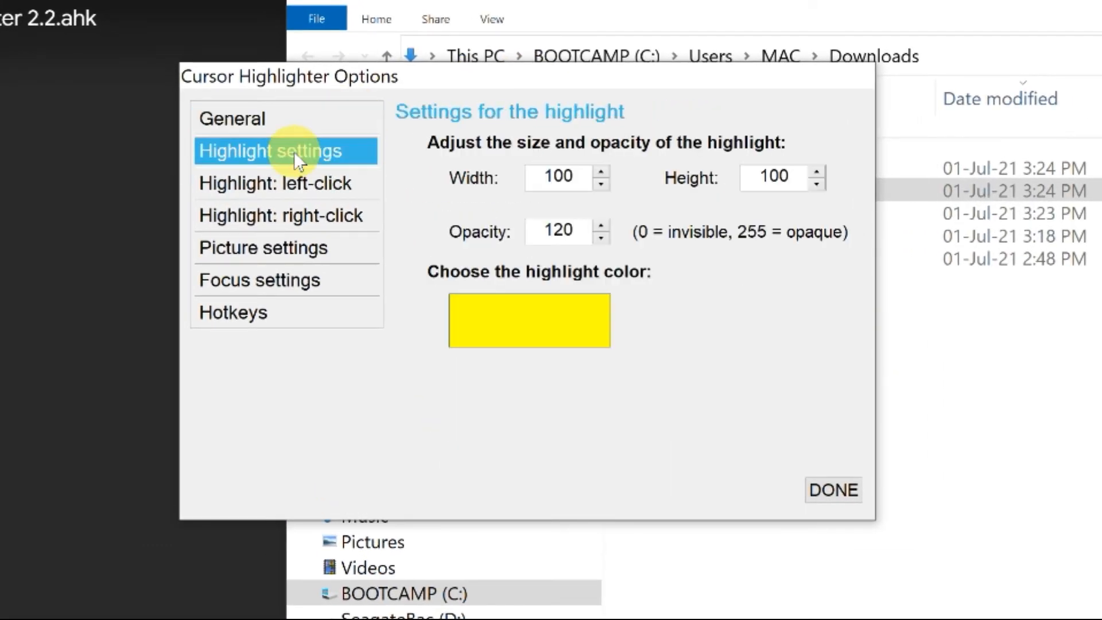
- Set the highlight's width to 107 and its height to 47
{"action": "left_click", "coordinate": [600, 171]}
{"action": "left_click", "coordinate": [600, 171]}
{"action": "left_click", "coordinate": [600, 171]}
{"action": "left_click", "coordinate": [600, 171]}
{"action": "left_click", "coordinate": [600, 171]}
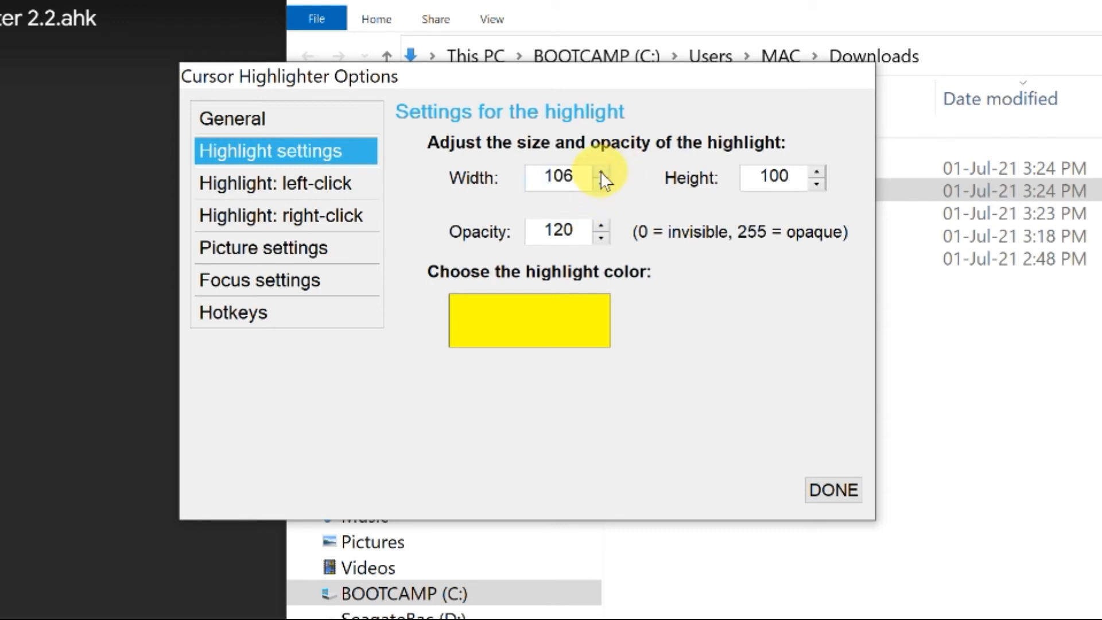
{"action": "left_click", "coordinate": [600, 171]}
{"action": "left_click", "coordinate": [816, 184]}
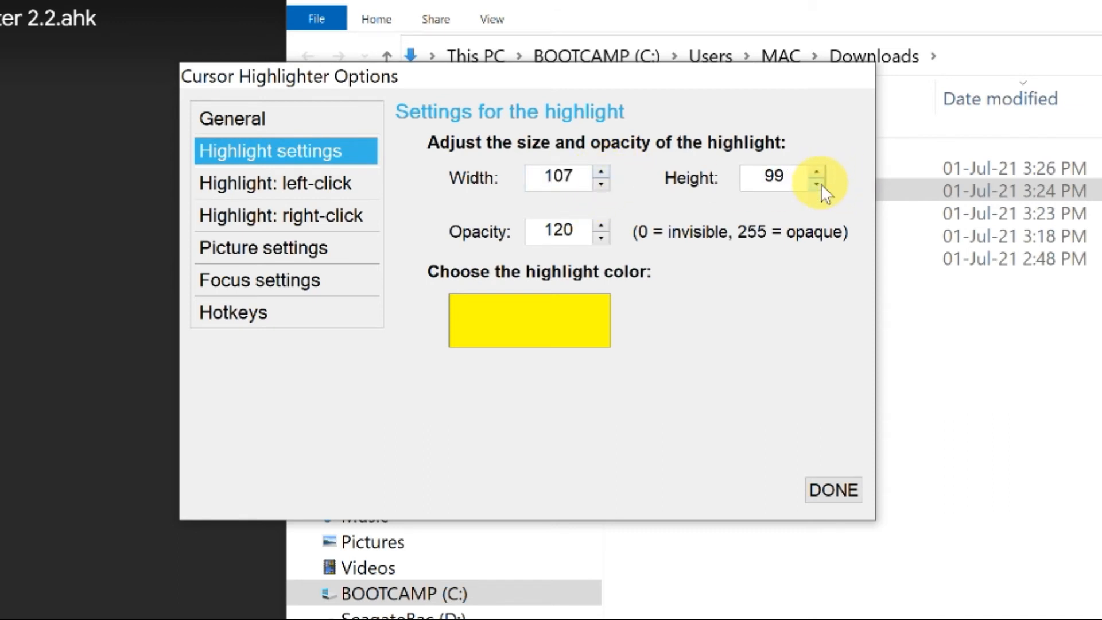
{"action": "left_click_drag", "start_coordinate": [821, 184], "coordinate": [821, 183]}
{"action": "left_click", "coordinate": [821, 184]}
{"action": "left_click", "coordinate": [821, 184]}
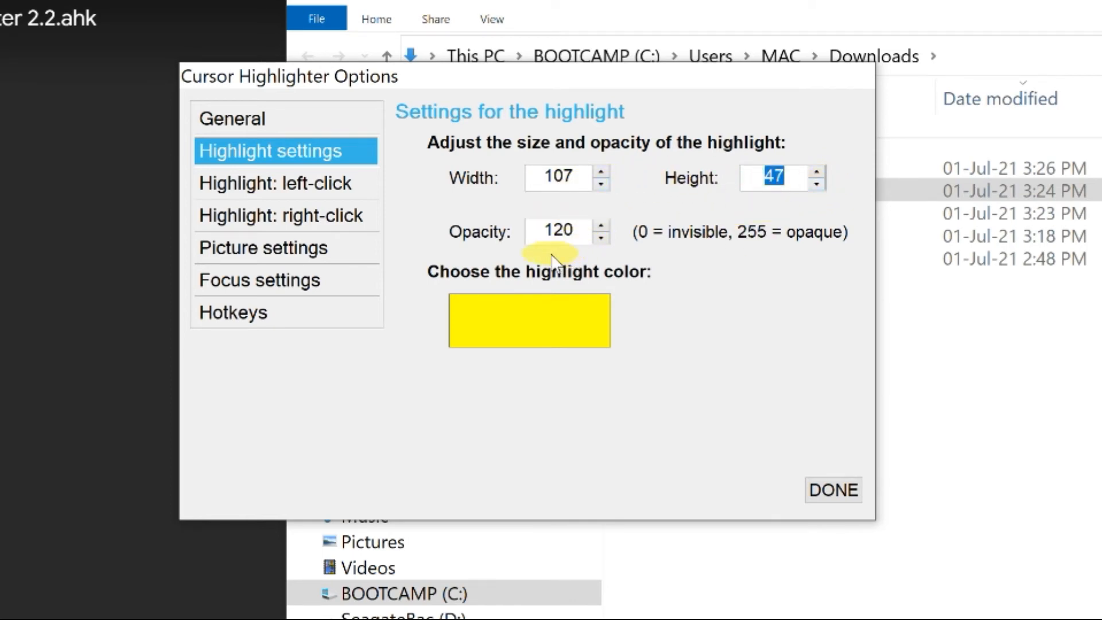
- Set the highlight's opacity to 200
{"action": "left_click", "coordinate": [601, 226]}
{"action": "left_click", "coordinate": [601, 226]}
{"action": "left_click", "coordinate": [601, 226]}
{"action": "left_click", "coordinate": [602, 226]}
{"action": "left_click", "coordinate": [601, 226]}
{"action": "left_click", "coordinate": [602, 226]}
{"action": "left_click", "coordinate": [601, 227]}
{"action": "left_click_drag", "start_coordinate": [602, 228], "coordinate": [602, 227]}
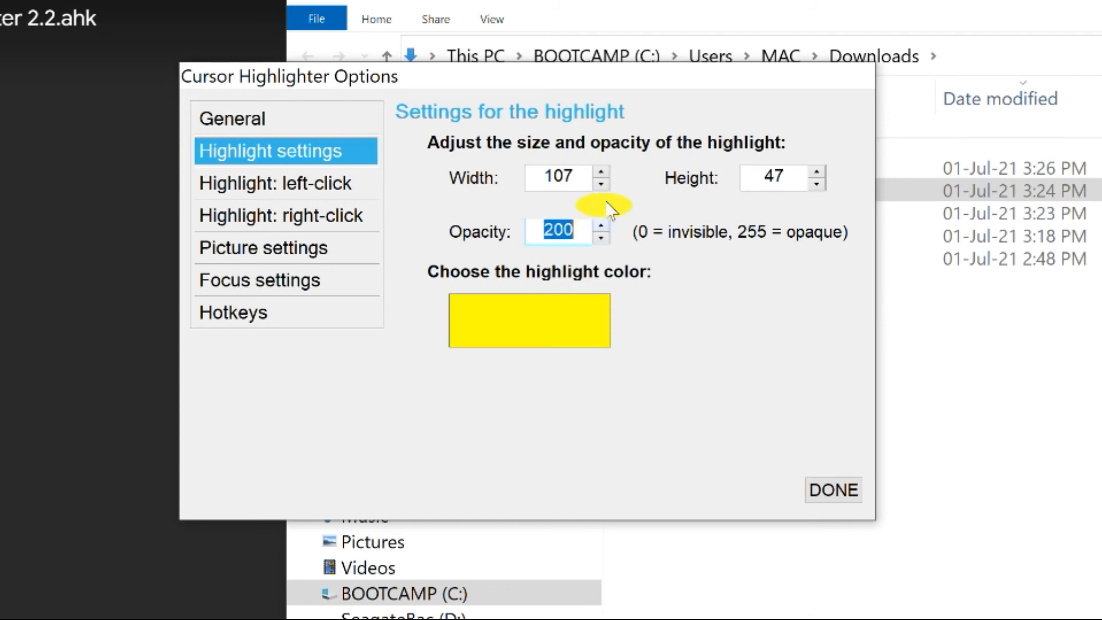
- Set the highlight's width and height to 100 and return to the general settings of Cursor Highlighter
{"action": "double_click", "coordinate": [572, 175]}
{"action": "type", "text": "100"}
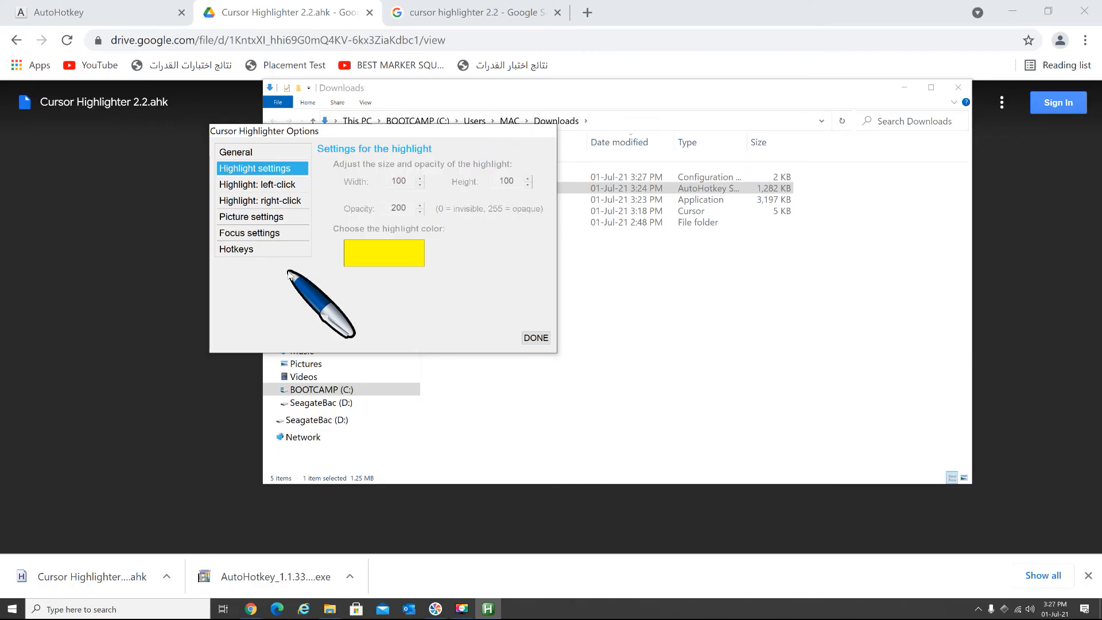
{"action": "left_click", "coordinate": [245, 153]}
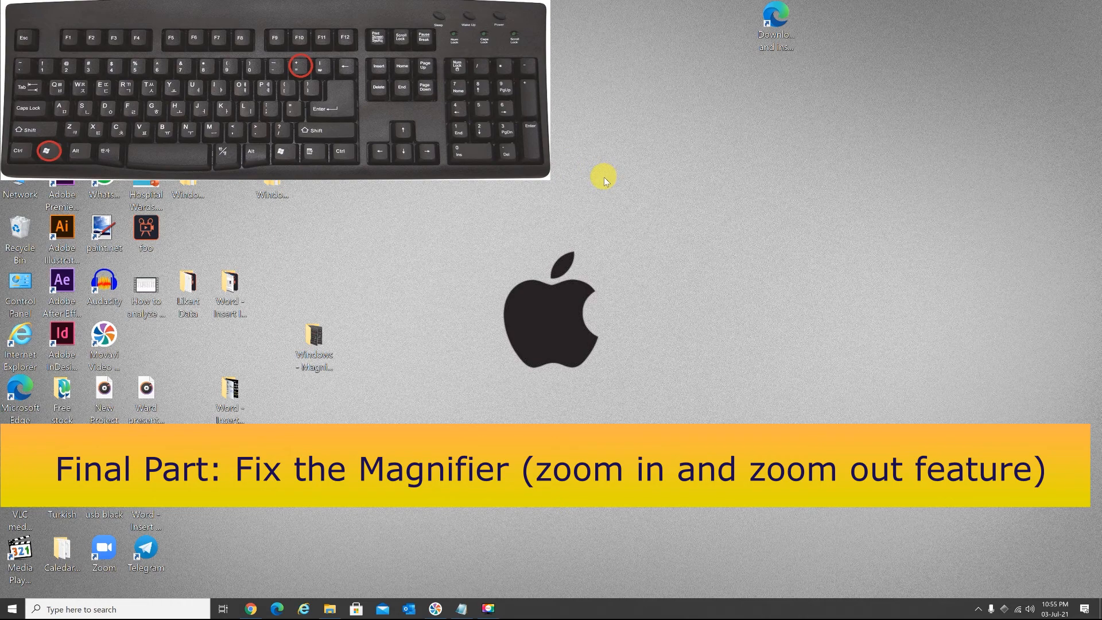
- Start the Windows Magnifier from the desktop, move its window aside and open the full Magnifier settings
{"action": "key", "text": "super+plus"}
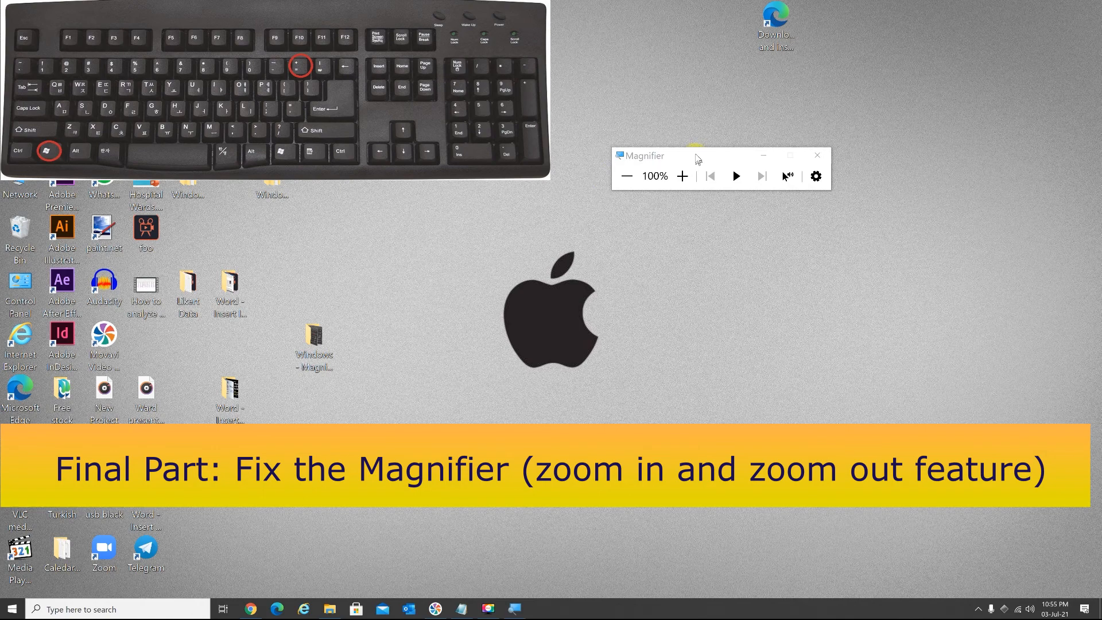
{"action": "left_click_drag", "start_coordinate": [698, 158], "coordinate": [765, 155]}
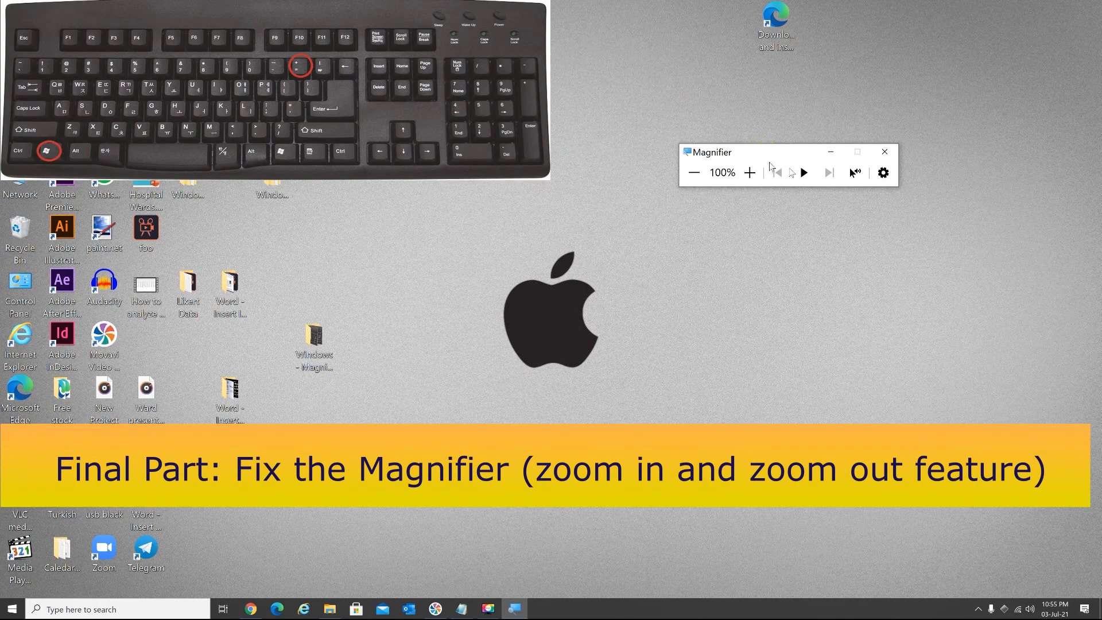
{"action": "left_click", "coordinate": [883, 173]}
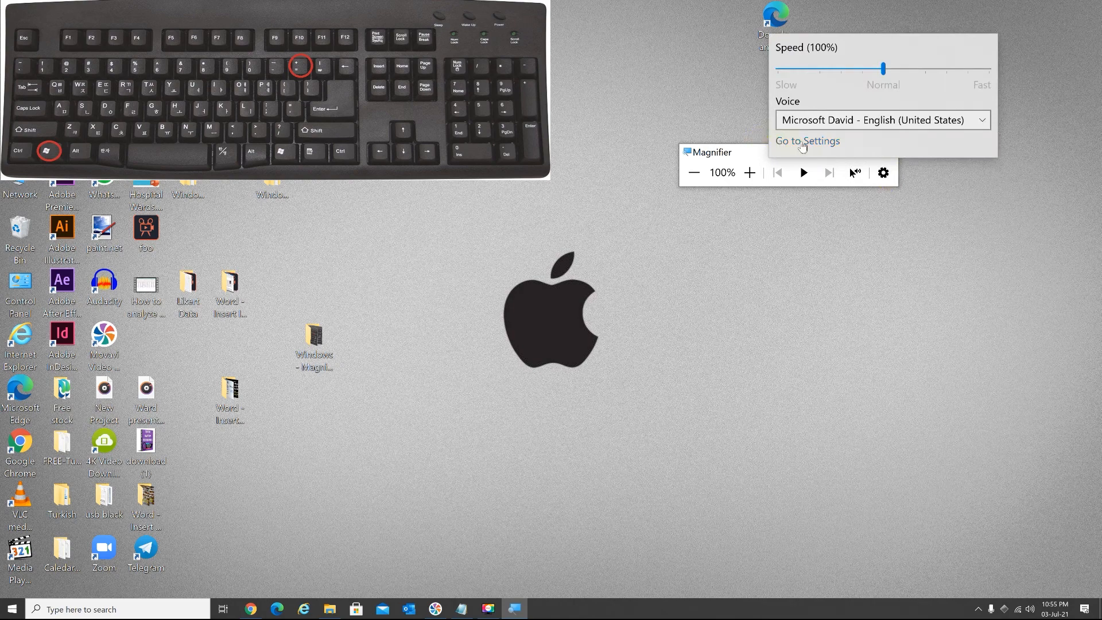
{"action": "left_click", "coordinate": [823, 145]}
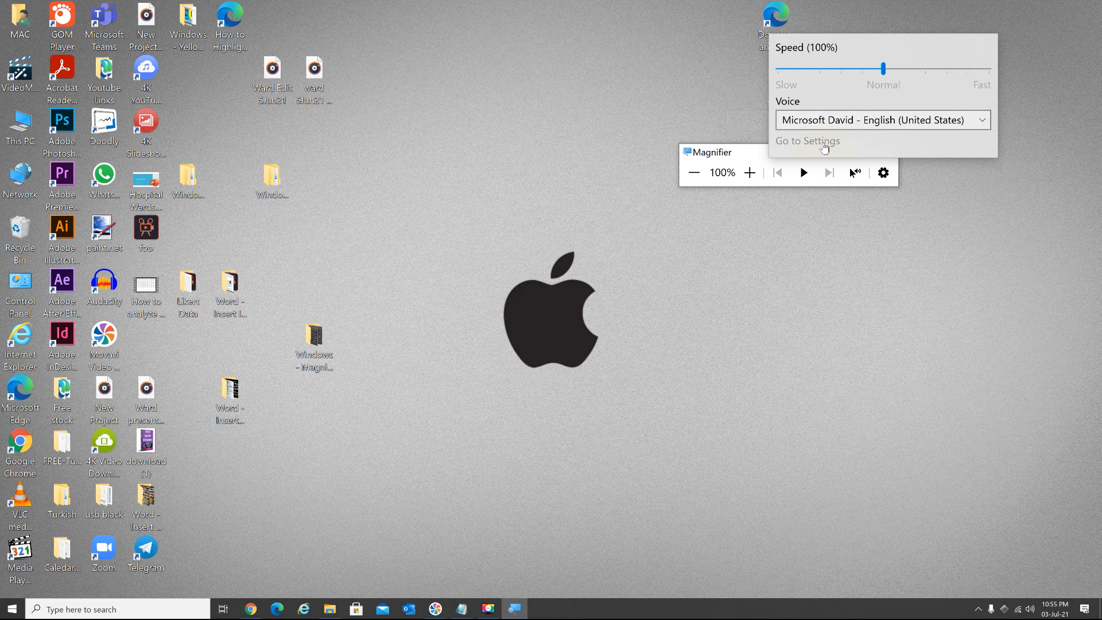
- Have Magnifier follow only the mouse pointer by turning off keyboard focus, text cursor and Narrator cursor, and close the settings
{"action": "scroll", "coordinate": [600, 189], "scroll_direction": "down", "scroll_amount": 10}
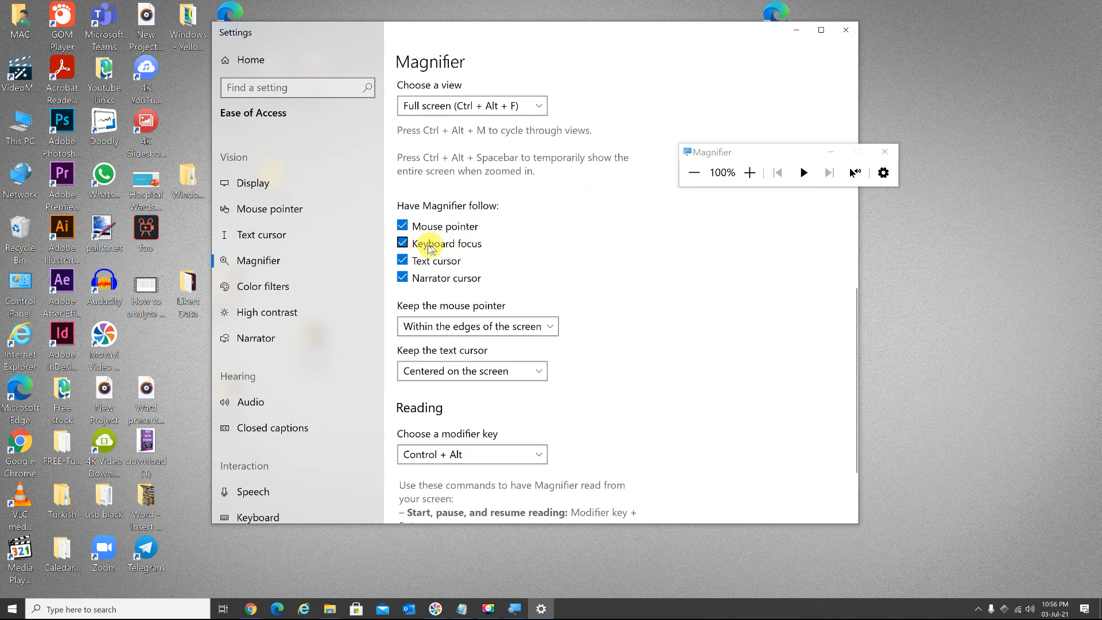
{"action": "left_click", "coordinate": [403, 242]}
{"action": "left_click", "coordinate": [402, 261]}
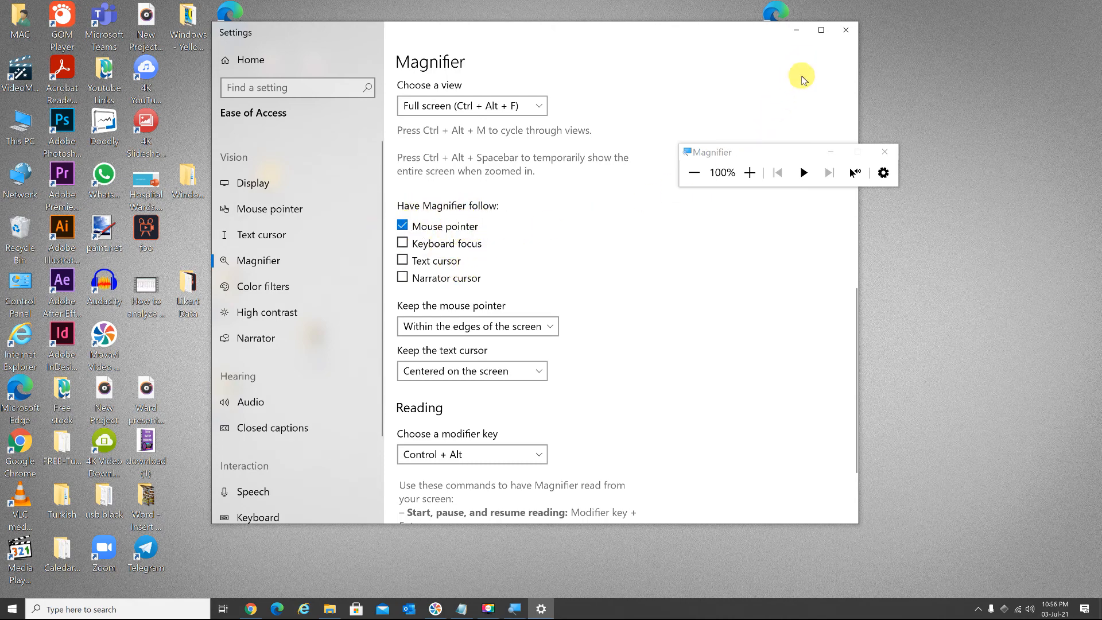
{"action": "left_click", "coordinate": [847, 31]}
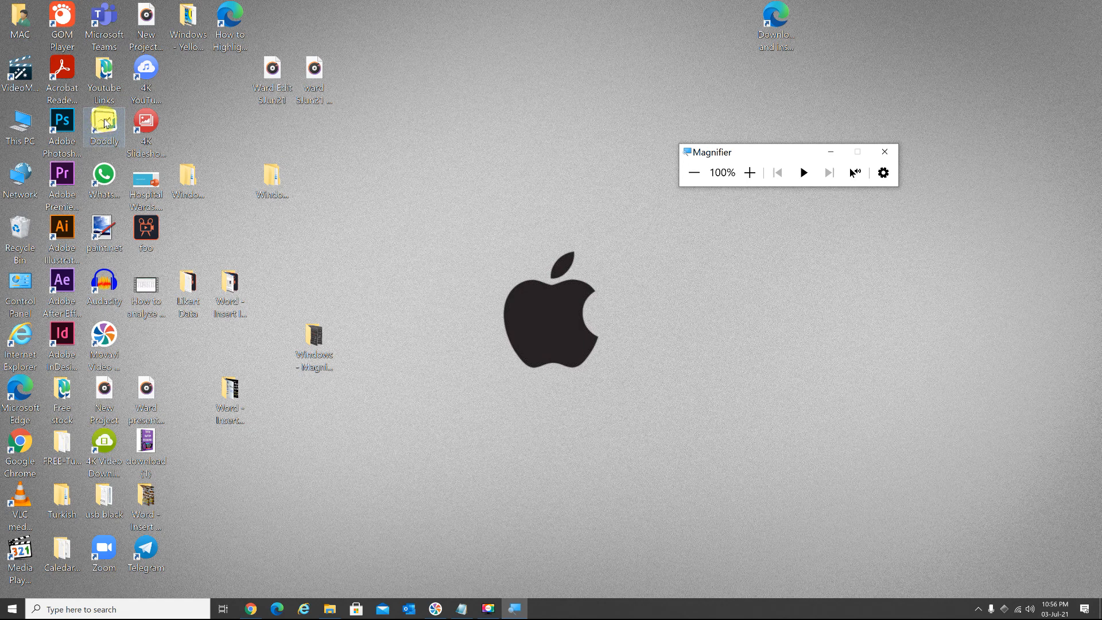
- Test Magnifier by zooming in twice on the desktop icons and zooming back out to 100%
{"action": "key", "text": "super+plus"}
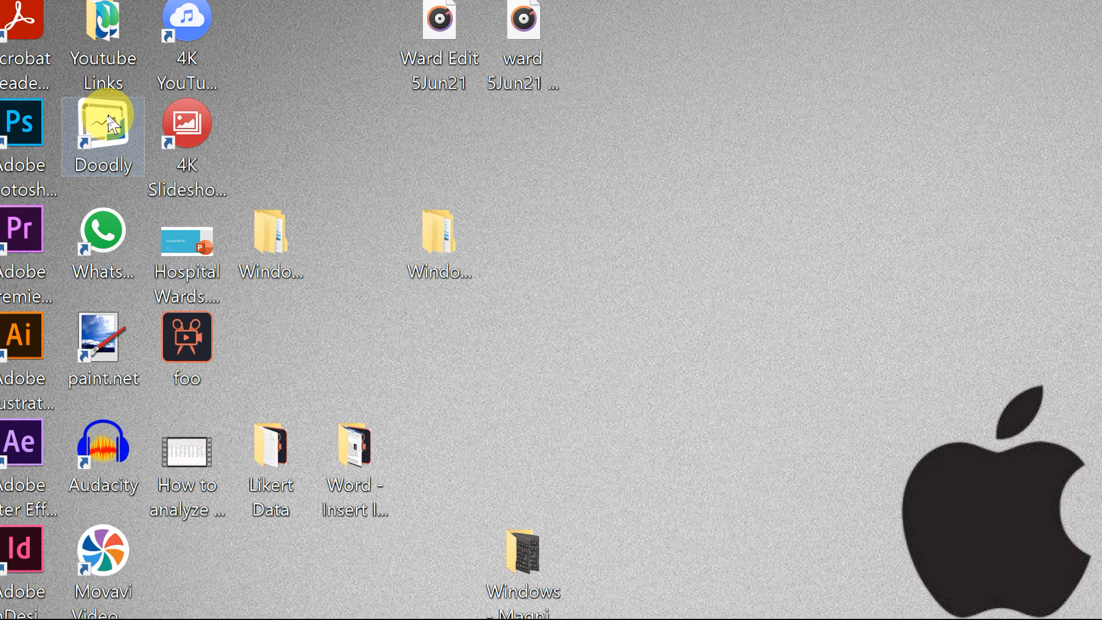
{"action": "key", "text": "super+plus"}
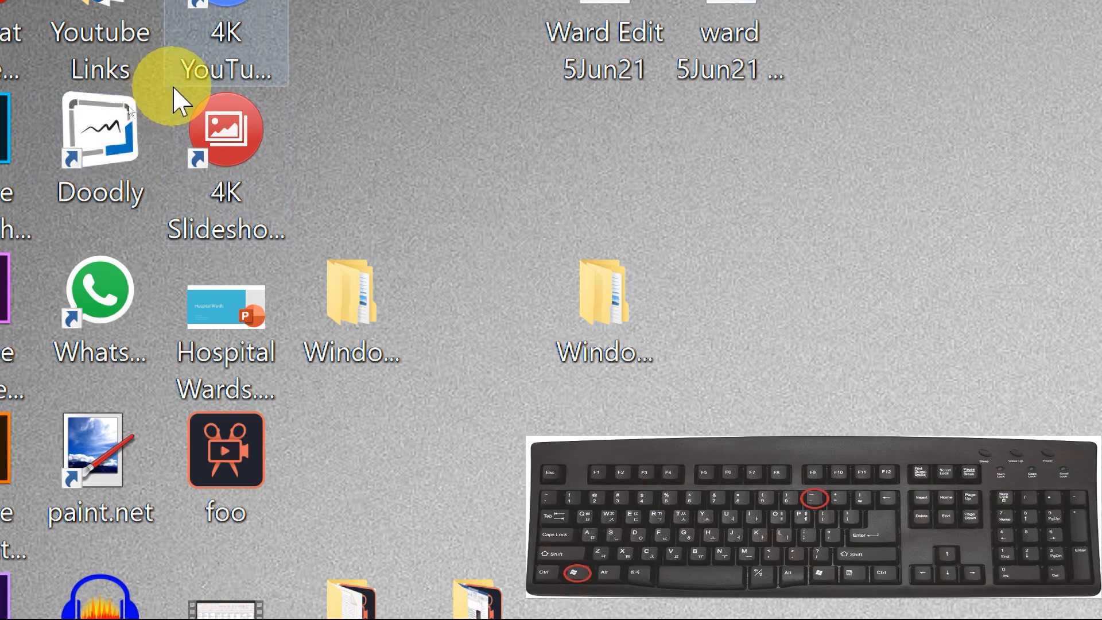
{"action": "key", "text": "super+minus"}
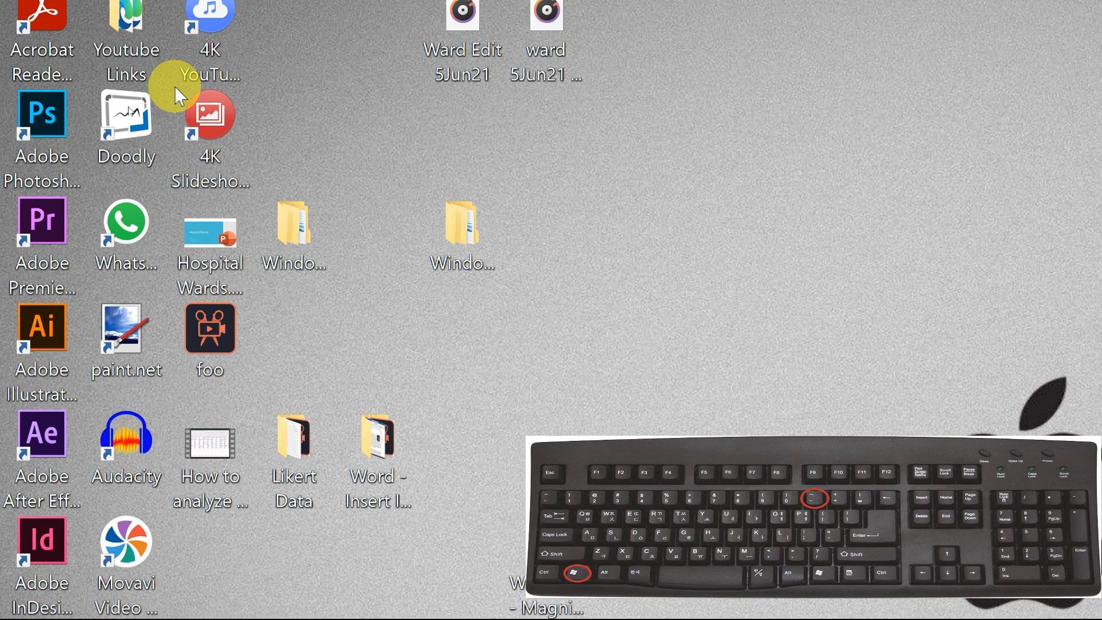
{"action": "key", "text": "super+minus"}
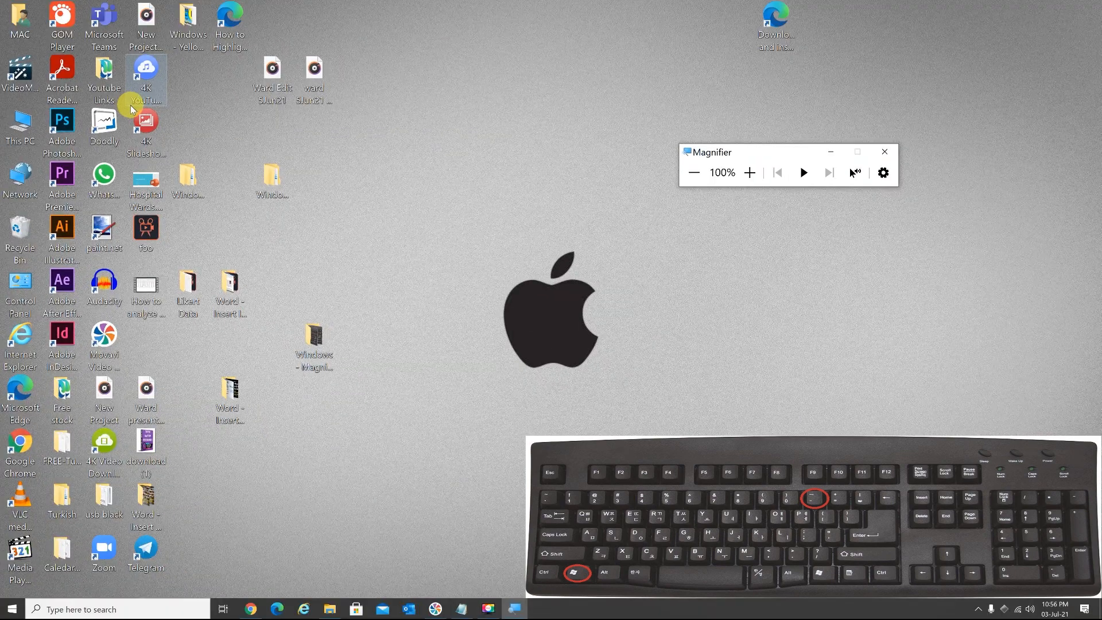